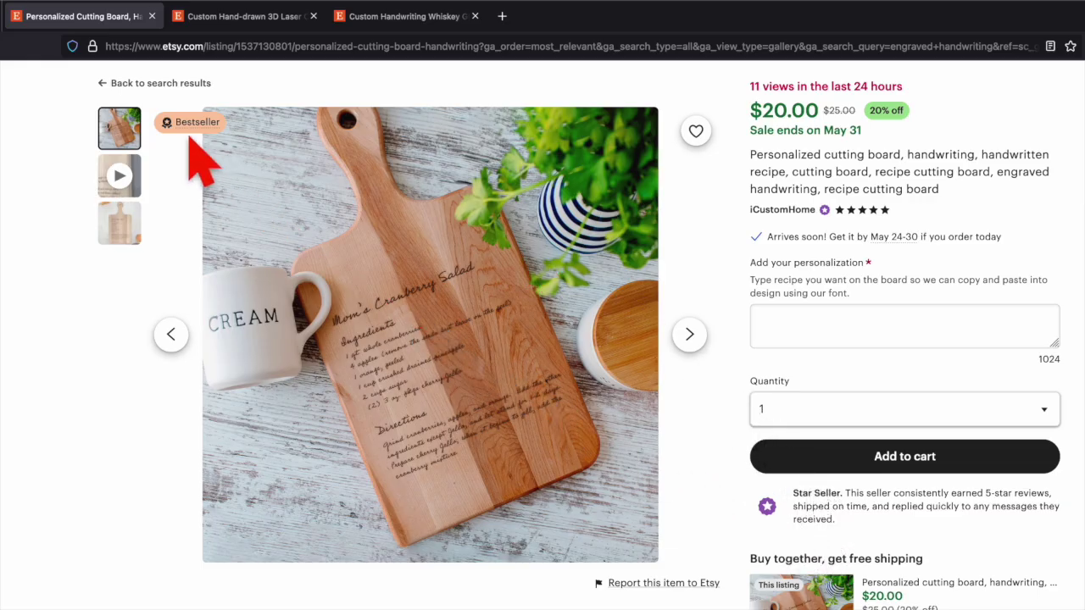
# View the Etsy hand-drawn 3D laser sign listing, then the handwriting whiskey glass listing.
pyautogui.click(246, 16)
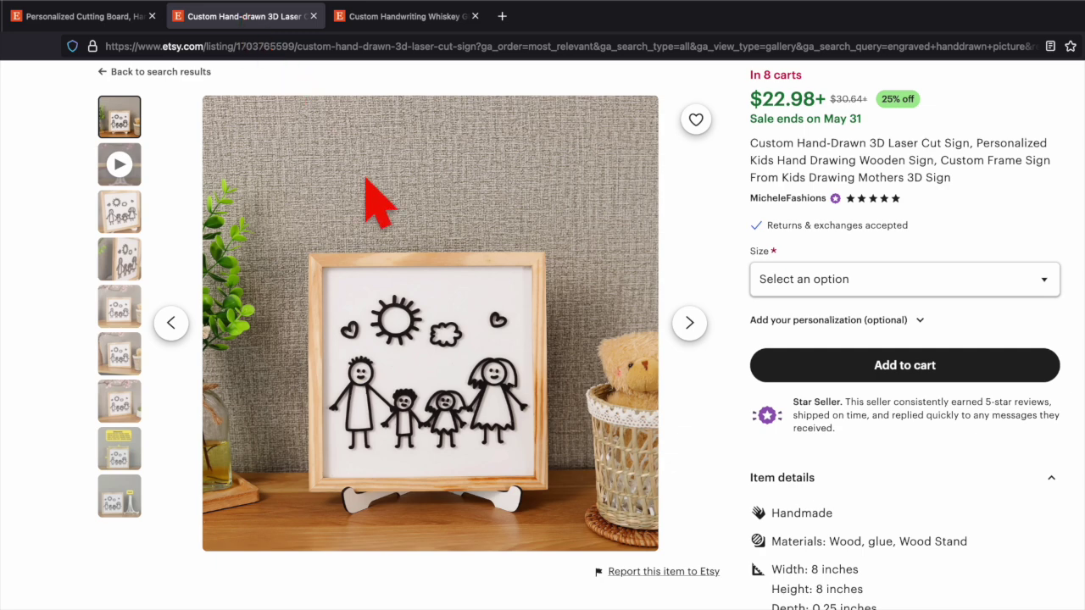
pyautogui.click(398, 16)
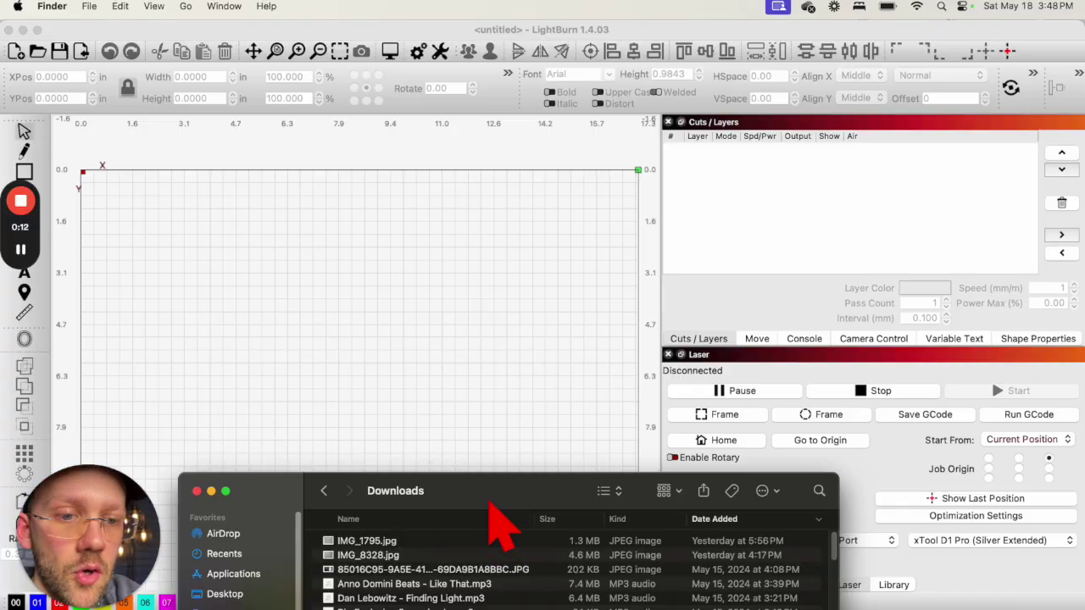
# Import IMG_1795.jpg from Downloads onto the LightBurn canvas and close the Downloads window.
pyautogui.click(415, 541)
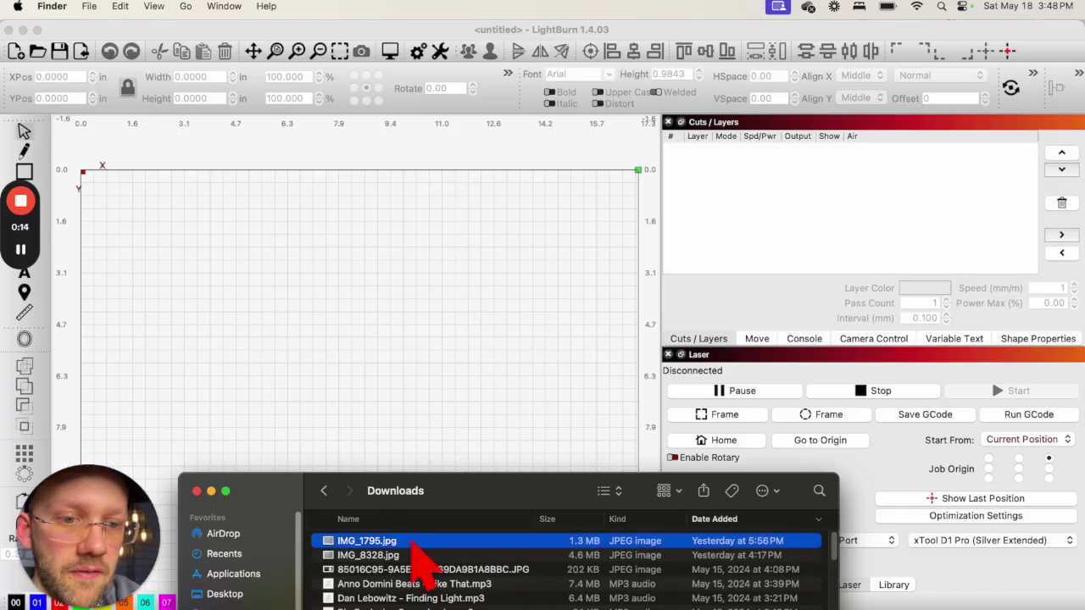
pyautogui.moveTo(415, 542); pyautogui.dragTo(403, 307)
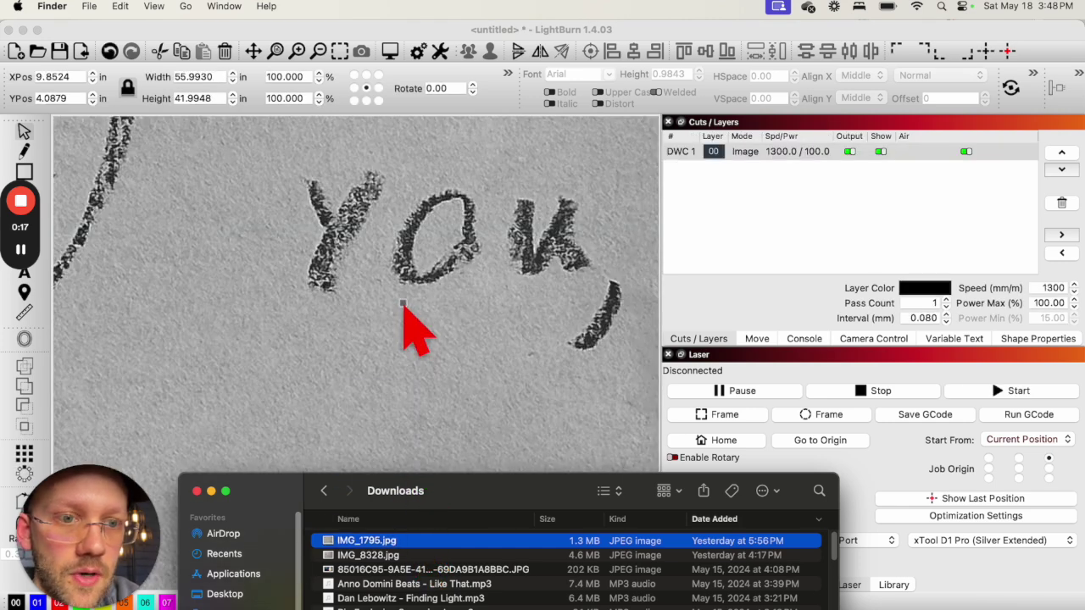
pyautogui.click(211, 491)
pyautogui.scroll(-5, 484, 307)
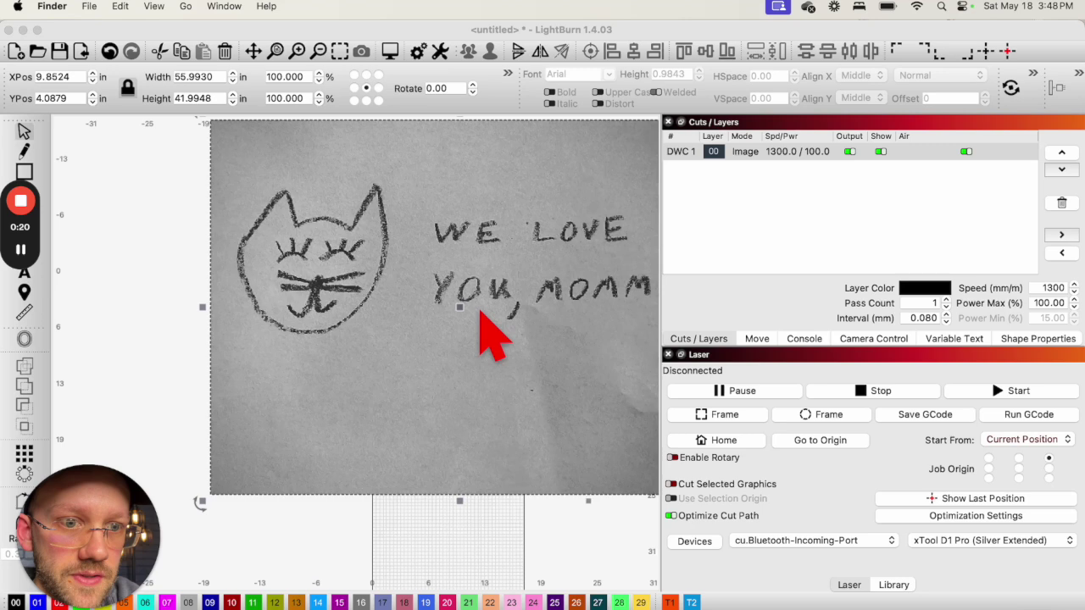
pyautogui.rightClick(483, 297)
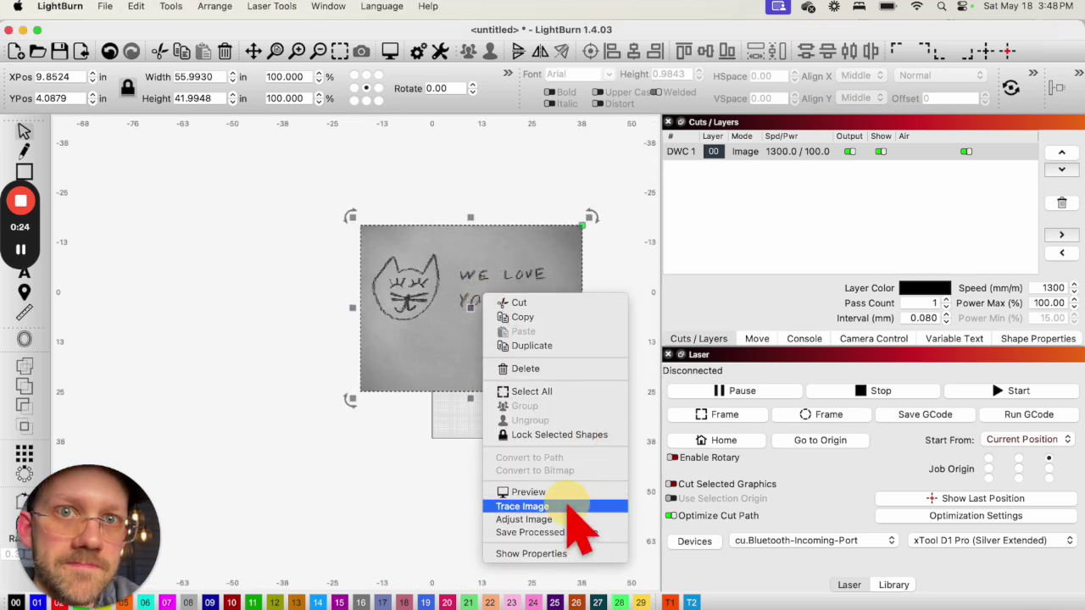
# Trace the cat photo with Sketch Trace, Threshold 99 and Ignore less than 5.
pyautogui.click(567, 506)
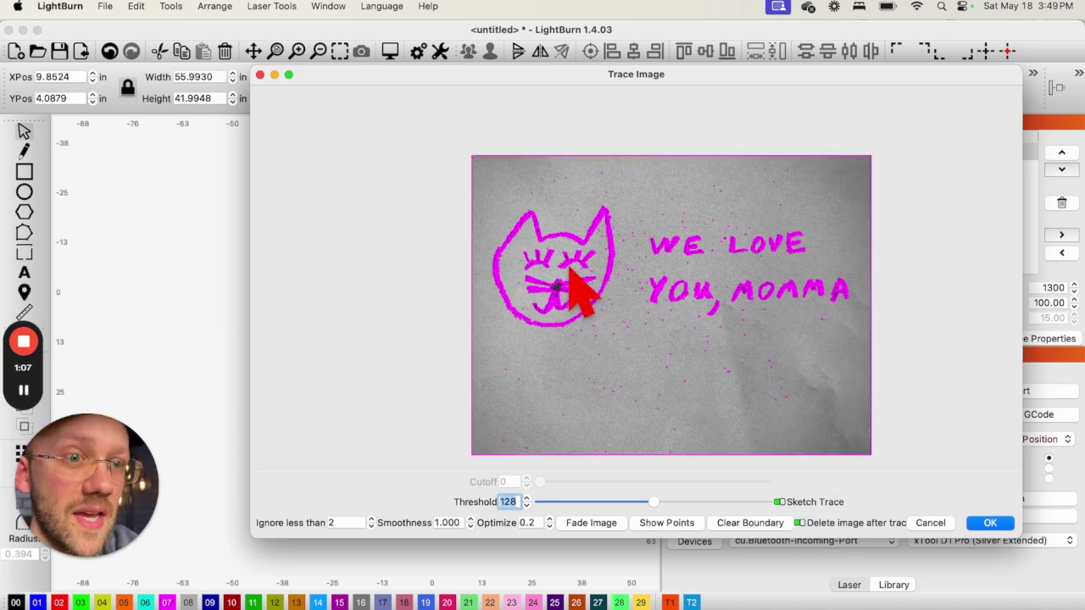
pyautogui.scroll(10, 566, 273)
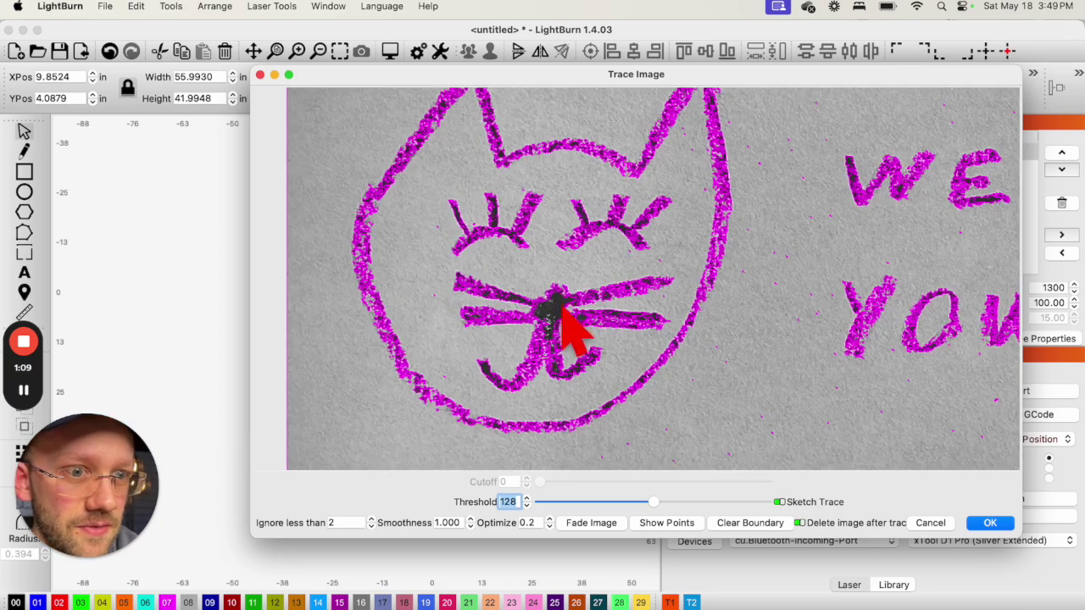
pyautogui.scroll(3, 584, 313)
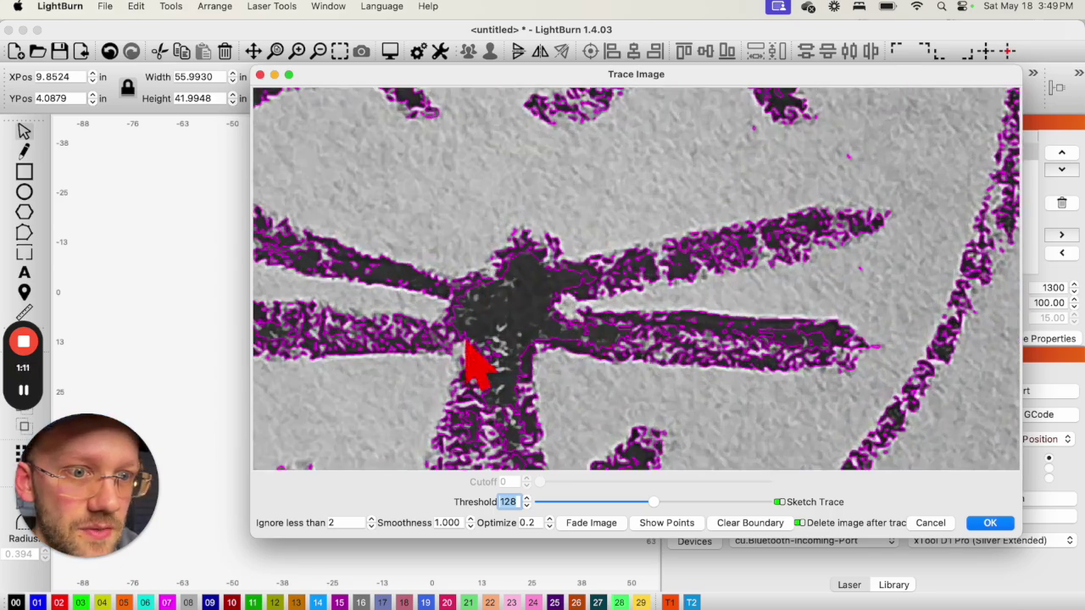
pyautogui.scroll(-10, 562, 348)
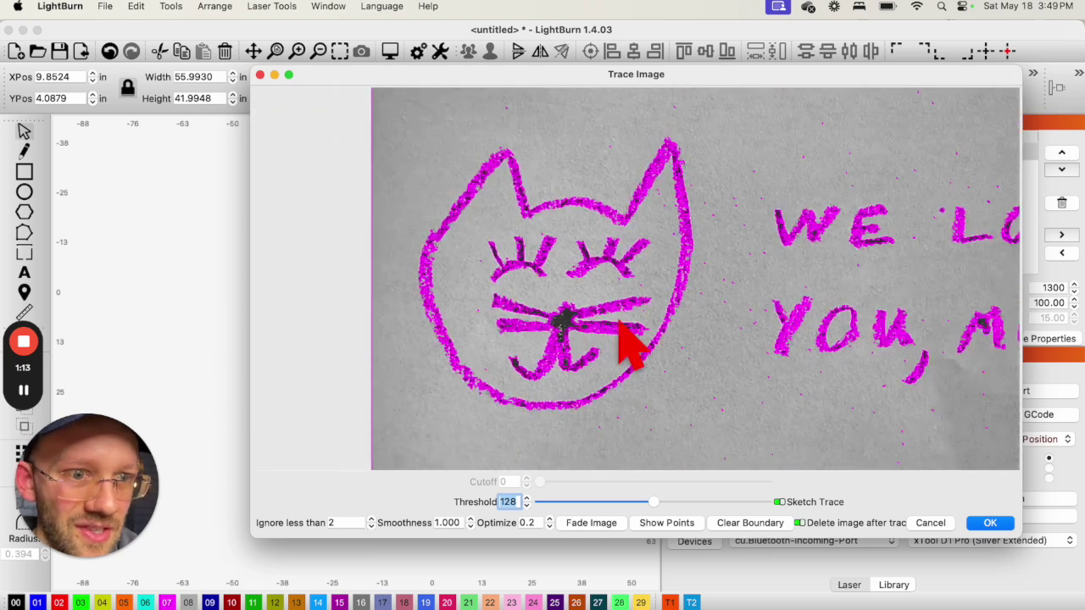
pyautogui.scroll(-3, 629, 345)
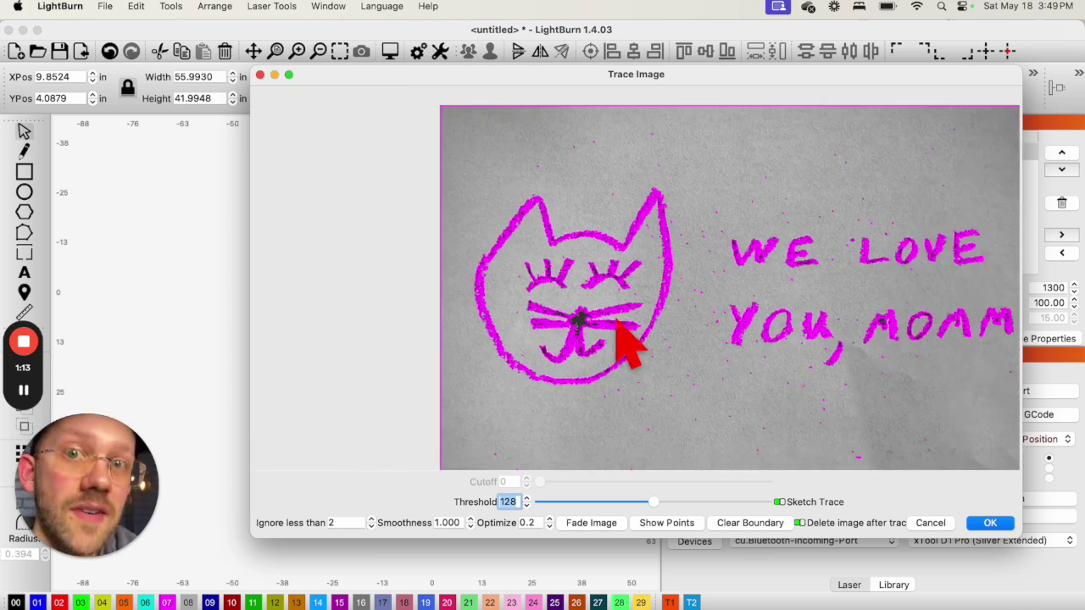
pyautogui.click(778, 502)
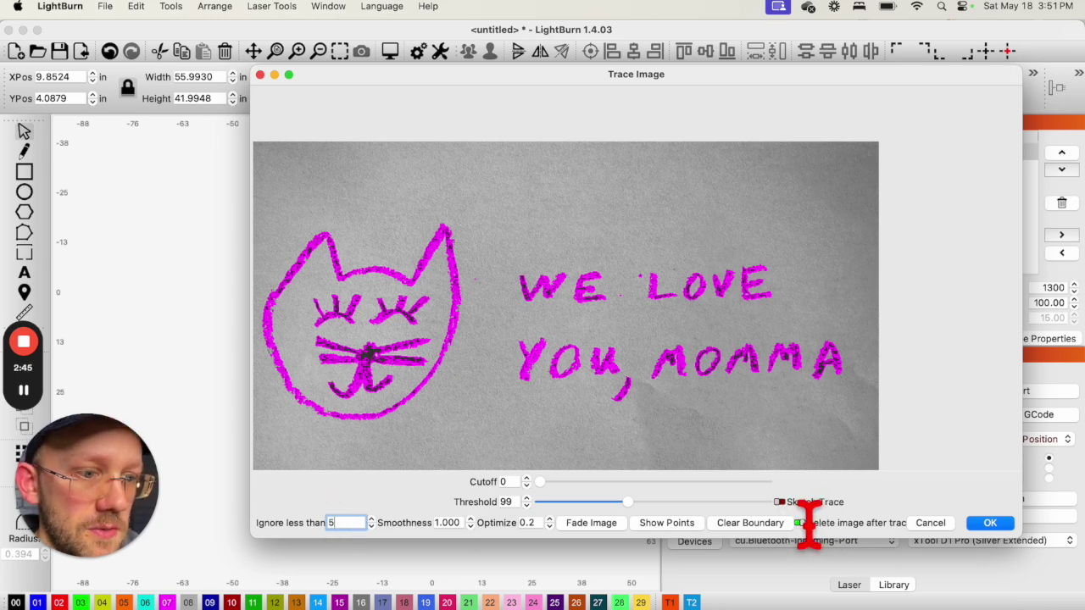
pyautogui.click(990, 522)
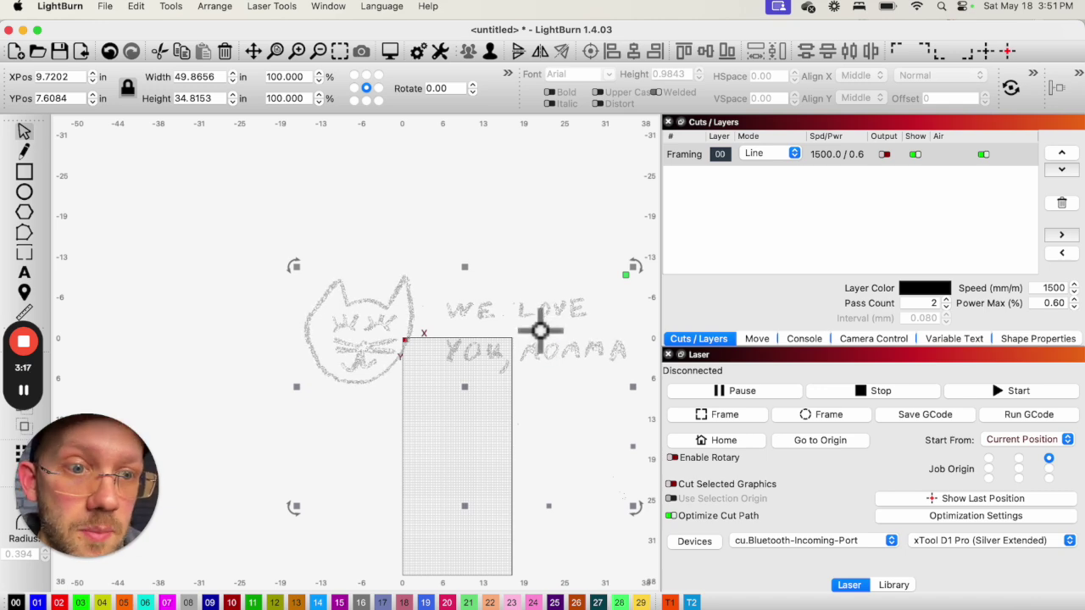
# Delete the stray speck near the traced lettering, then select the cat and text outlines.
pyautogui.scroll(5, 557, 369)
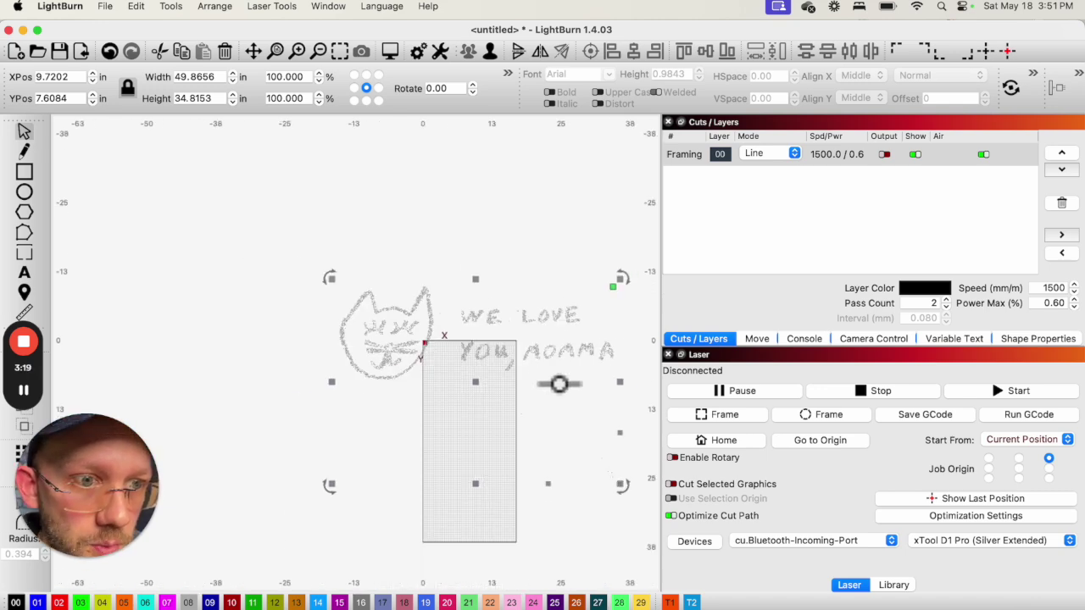
pyautogui.scroll(10, 520, 294)
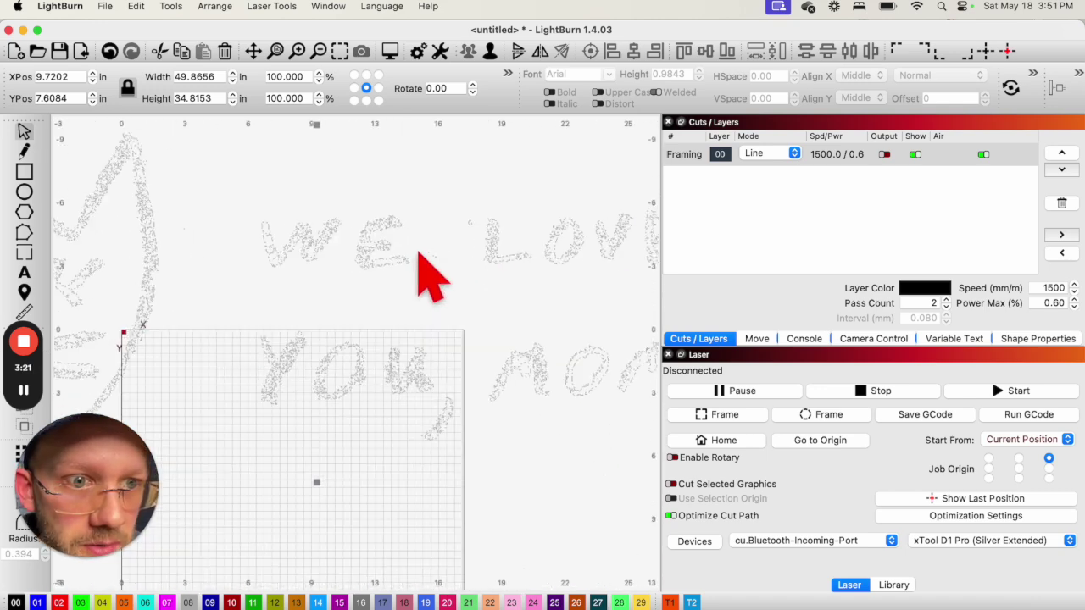
pyautogui.scroll(5, 490, 222)
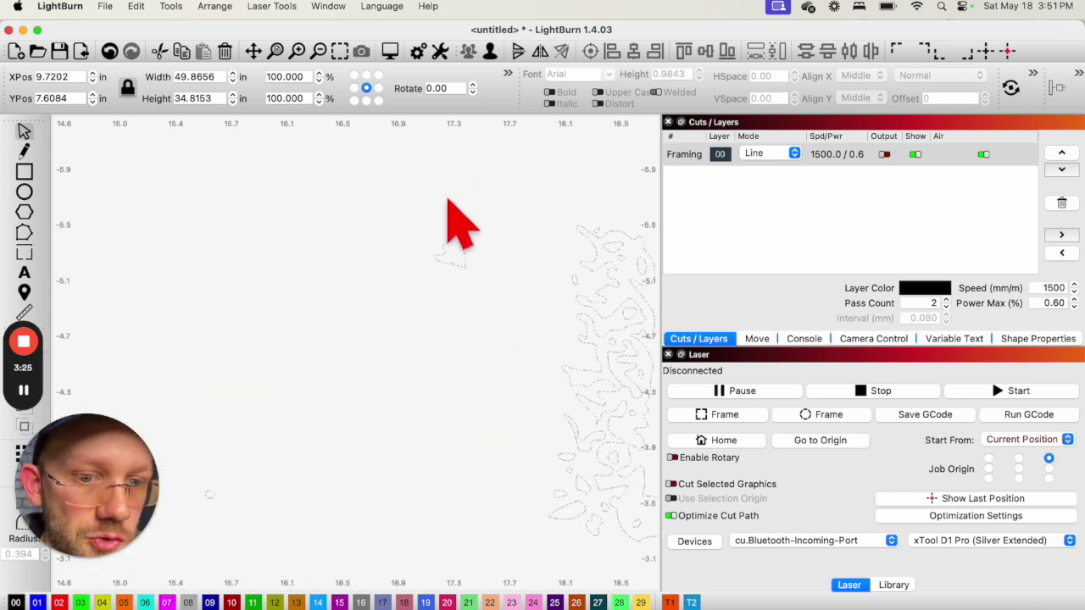
pyautogui.scroll(-12, 473, 244)
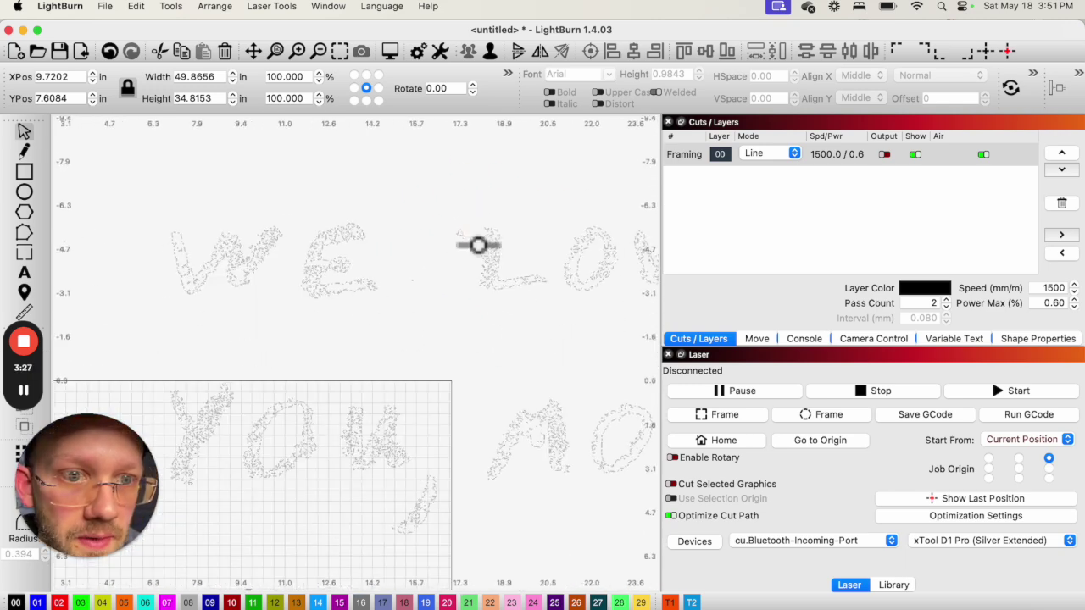
pyautogui.scroll(-2, 477, 245)
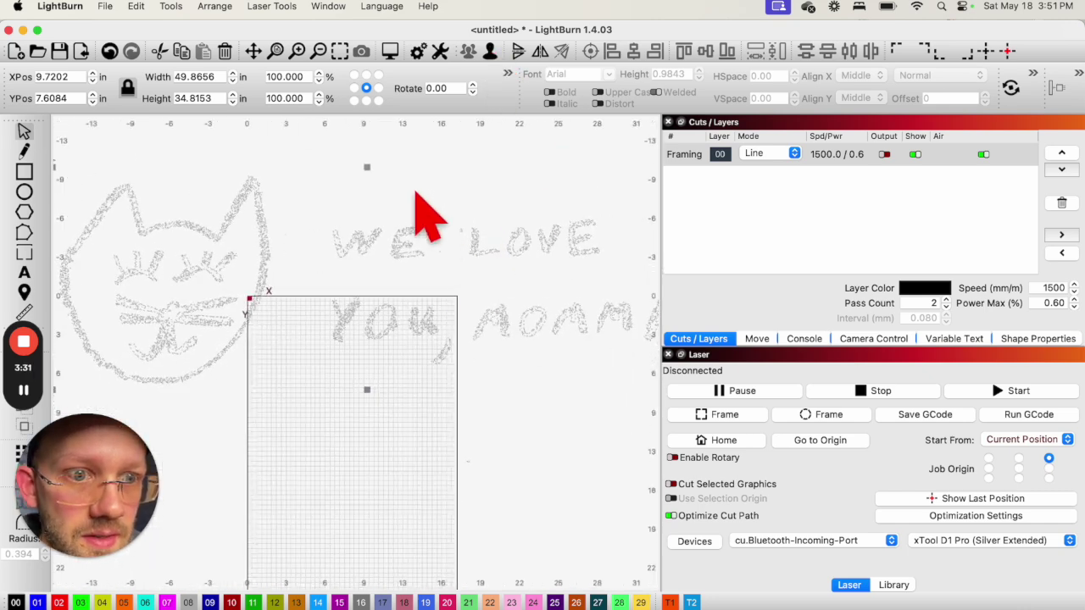
pyautogui.click(490, 53)
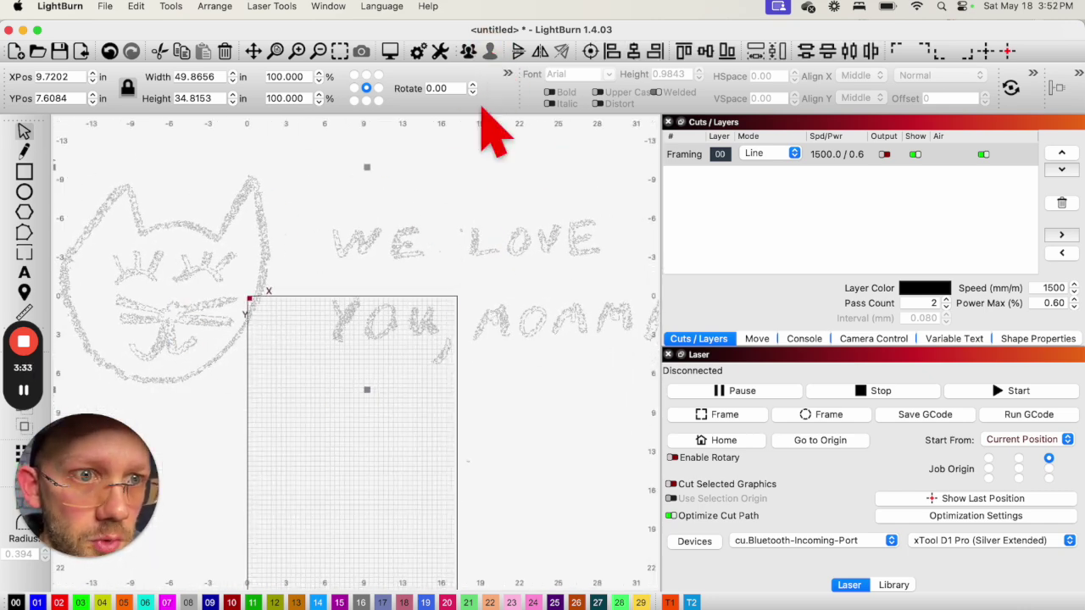
pyautogui.scroll(10, 481, 222)
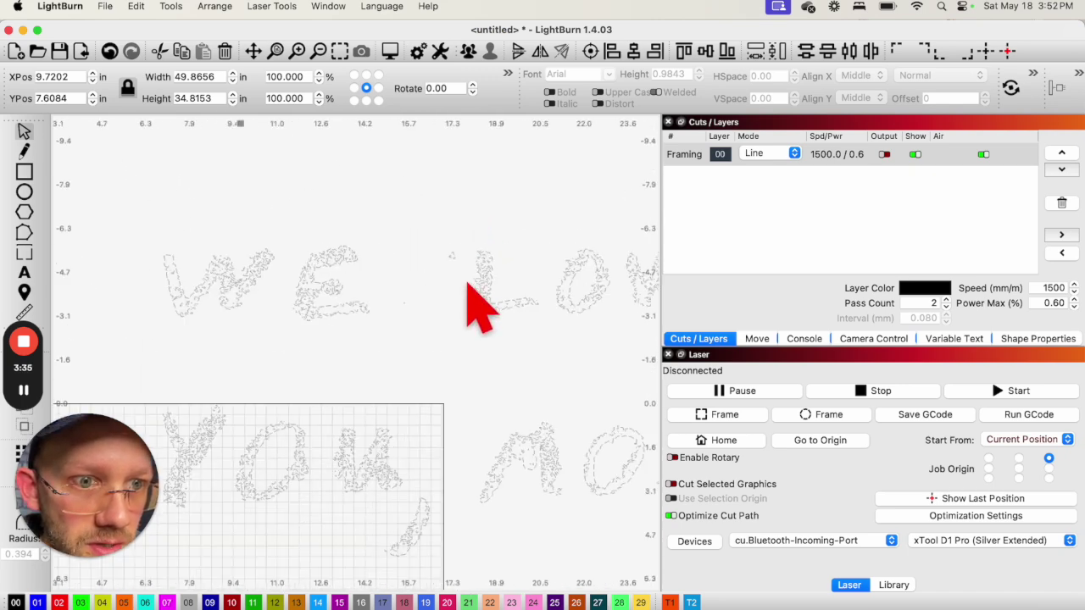
pyautogui.moveTo(452, 218); pyautogui.dragTo(379, 148)
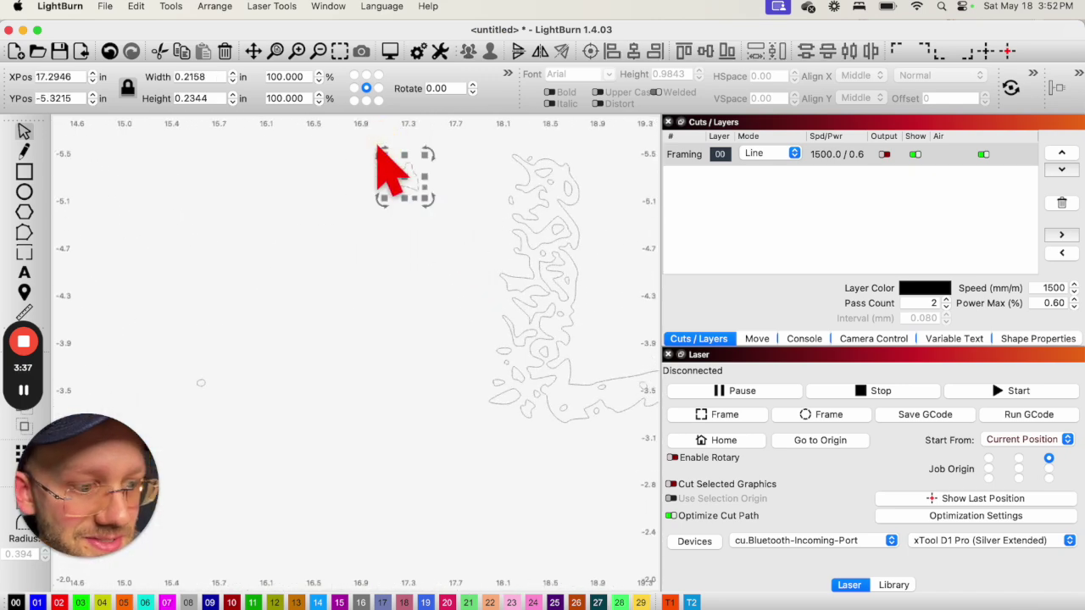
pyautogui.press('Delete')
pyautogui.scroll(-10, 365, 203)
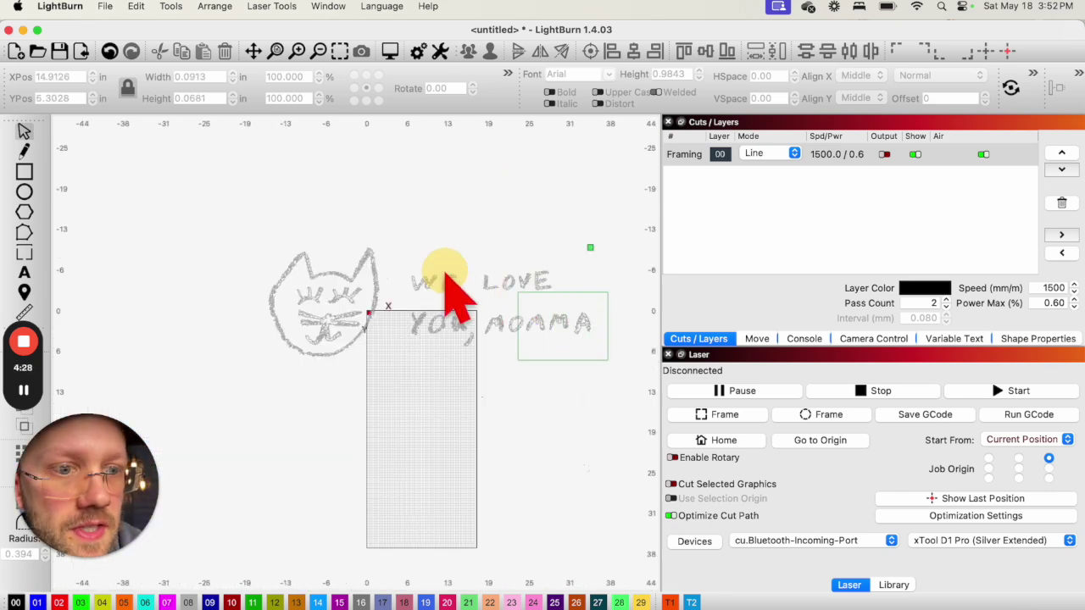
pyautogui.moveTo(447, 274); pyautogui.dragTo(218, 226)
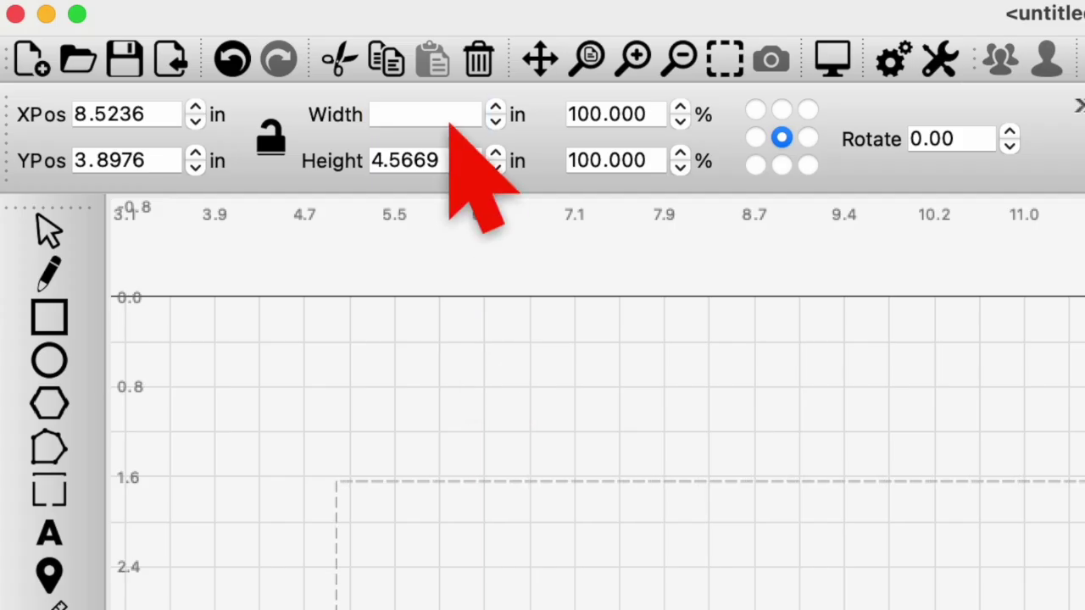
# Size the rounded rectangle to 10 × 8 inches and duplicate it below.
pyautogui.click(452, 119)
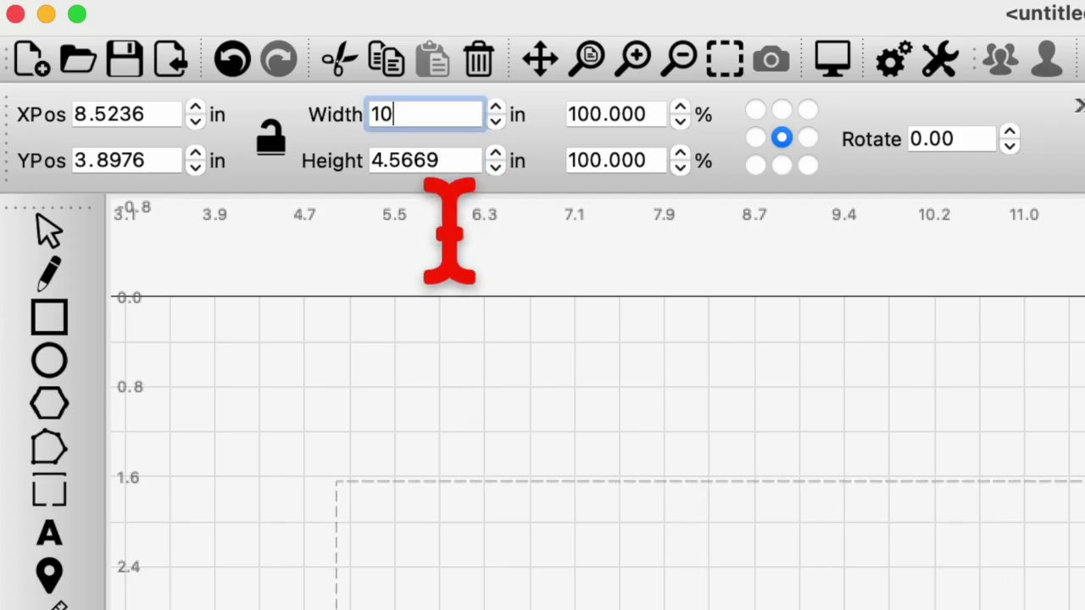
pyautogui.press('Tab')
pyautogui.press('Return')
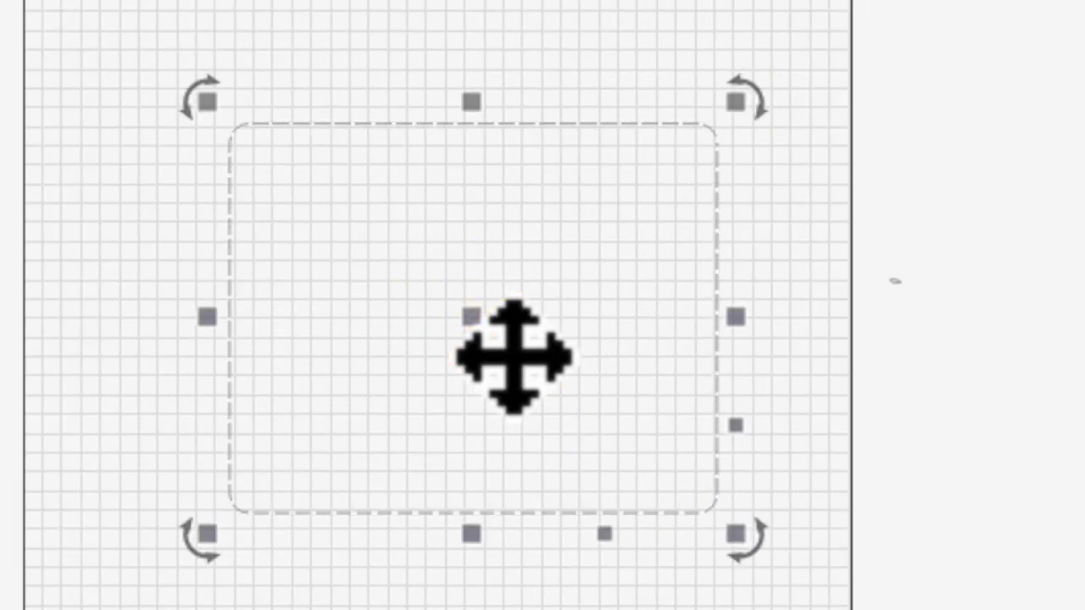
pyautogui.moveTo(512, 356); pyautogui.dragTo(530, 606)
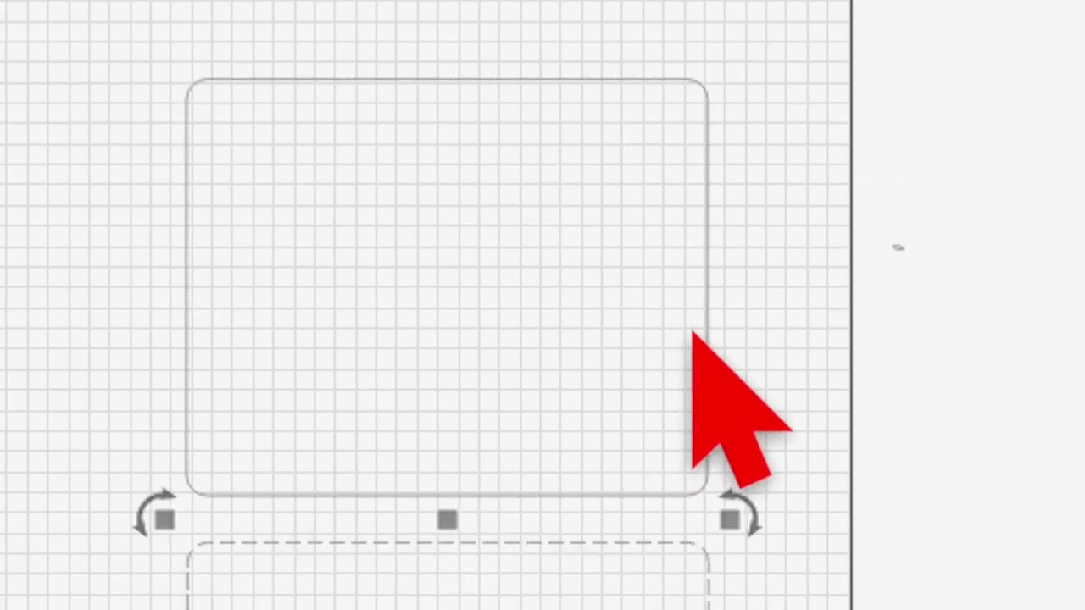
# Offset the upper rectangle 1.0 inch inward with Corner style.
pyautogui.click(710, 362)
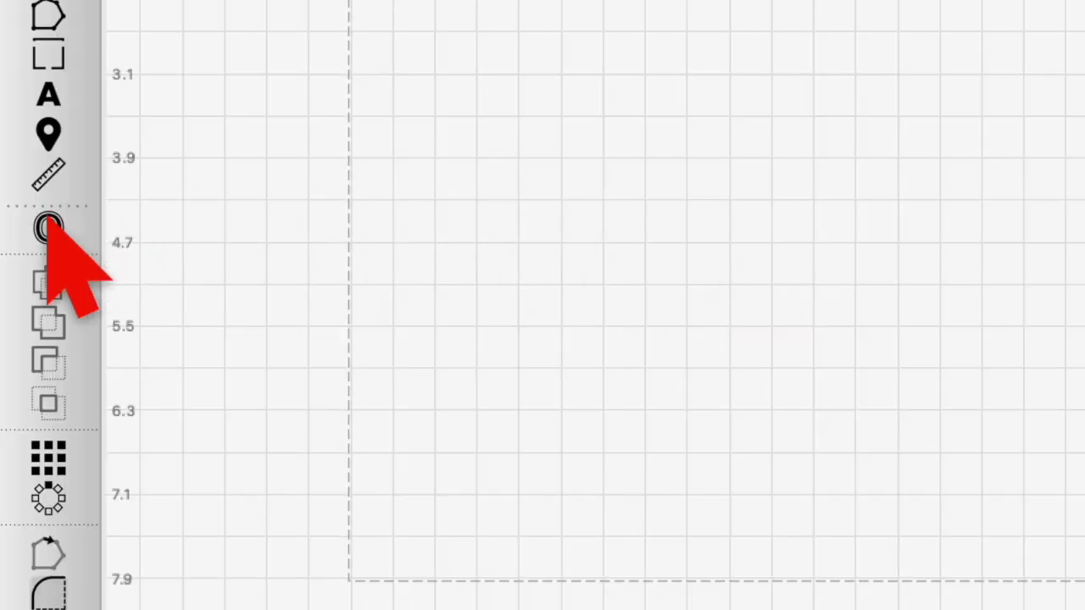
pyautogui.click(48, 228)
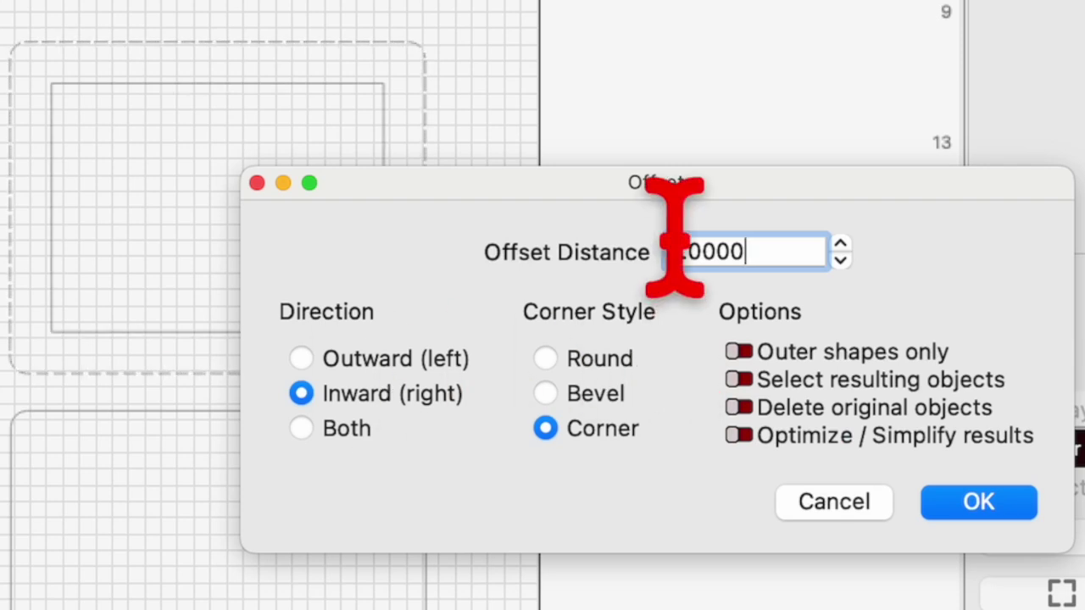
pyautogui.click(975, 501)
pyautogui.scroll(5, 58, 356)
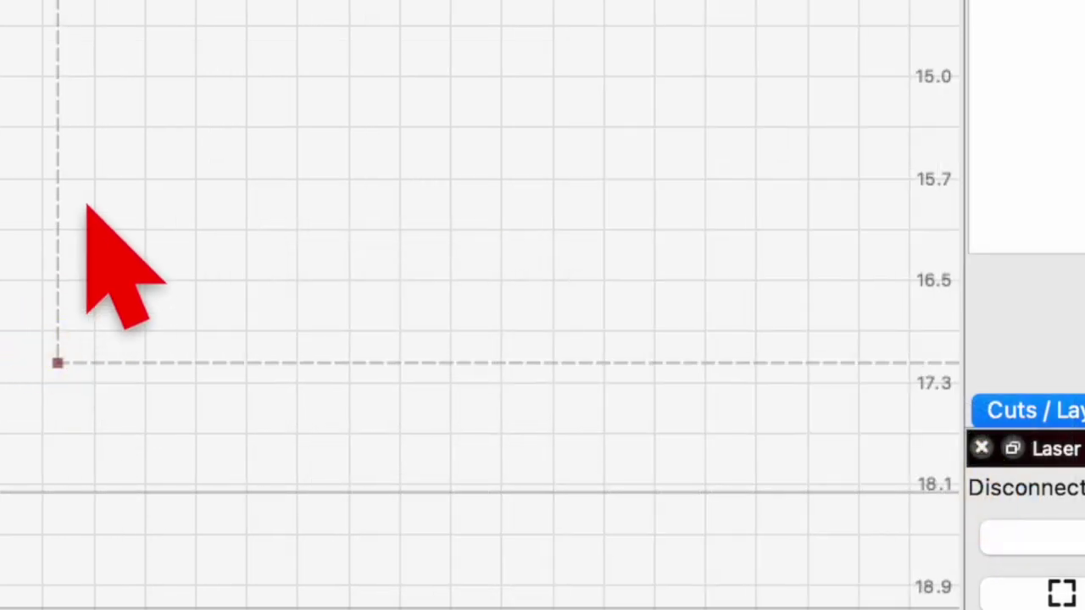
pyautogui.click(55, 360)
pyautogui.scroll(-5, 145, 191)
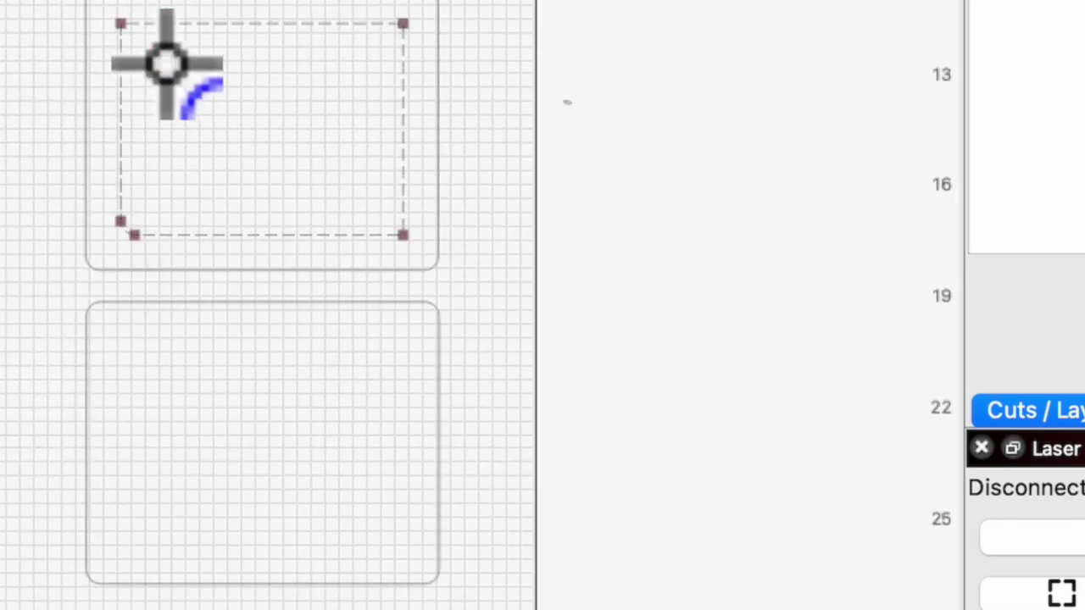
pyautogui.scroll(-5, 726, 162)
# Scale down the cat and 'WE LOVE YOU, MOMMA' artwork and move it into the bottom rectangle.
pyautogui.moveTo(673, 128); pyautogui.dragTo(647, 271)
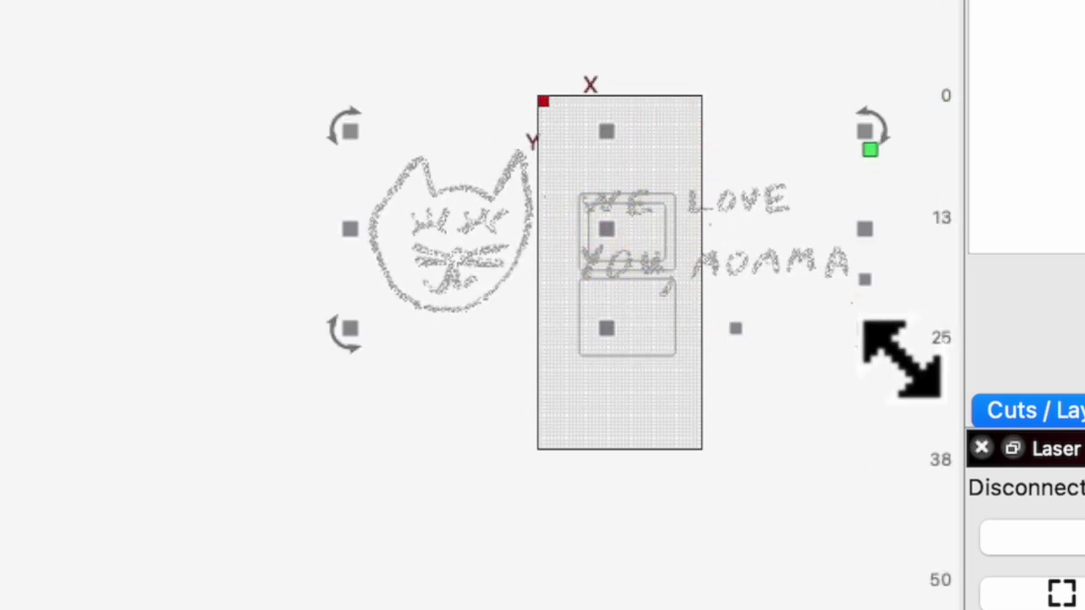
pyautogui.moveTo(901, 357); pyautogui.dragTo(573, 234)
pyautogui.moveTo(479, 229); pyautogui.dragTo(677, 268)
pyautogui.scroll(4, 685, 276)
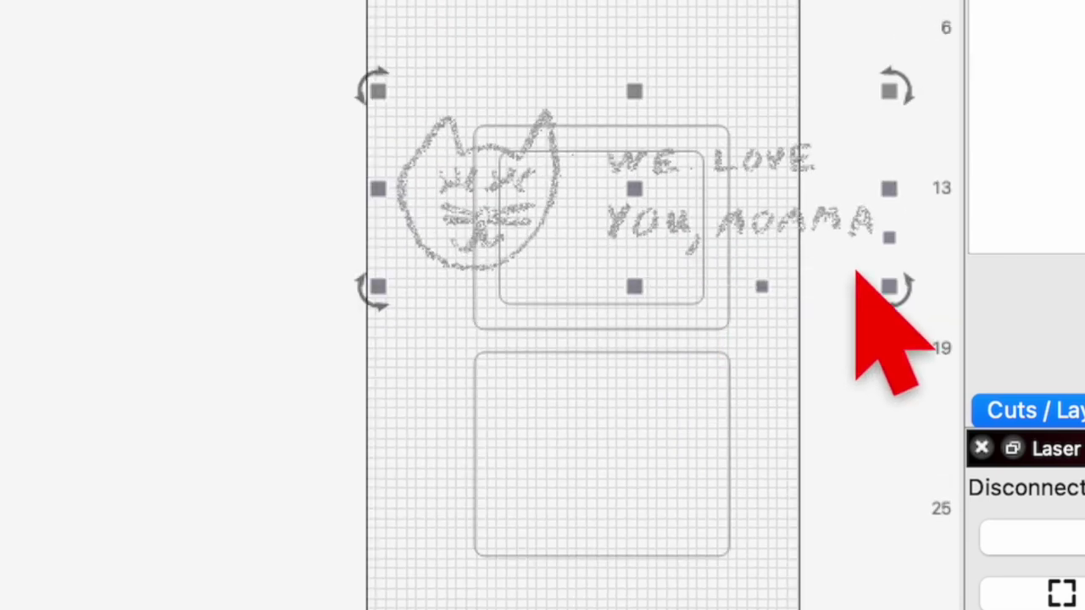
pyautogui.moveTo(889, 286); pyautogui.dragTo(686, 215)
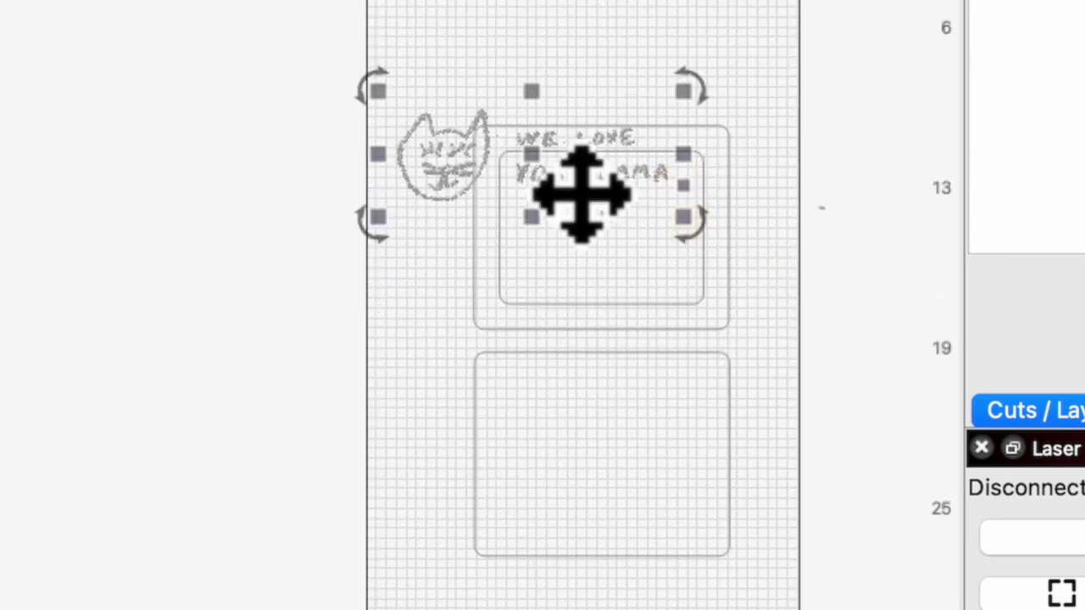
pyautogui.moveTo(581, 193); pyautogui.dragTo(670, 259)
pyautogui.moveTo(823, 327); pyautogui.dragTo(712, 280)
pyautogui.scroll(5, 695, 263)
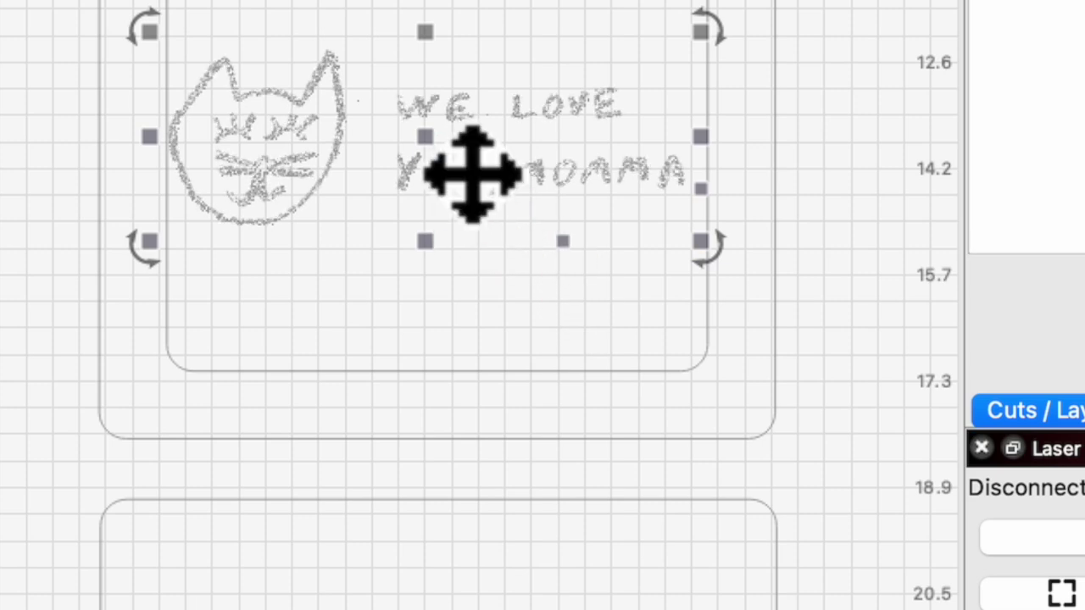
pyautogui.moveTo(472, 174); pyautogui.dragTo(573, 245)
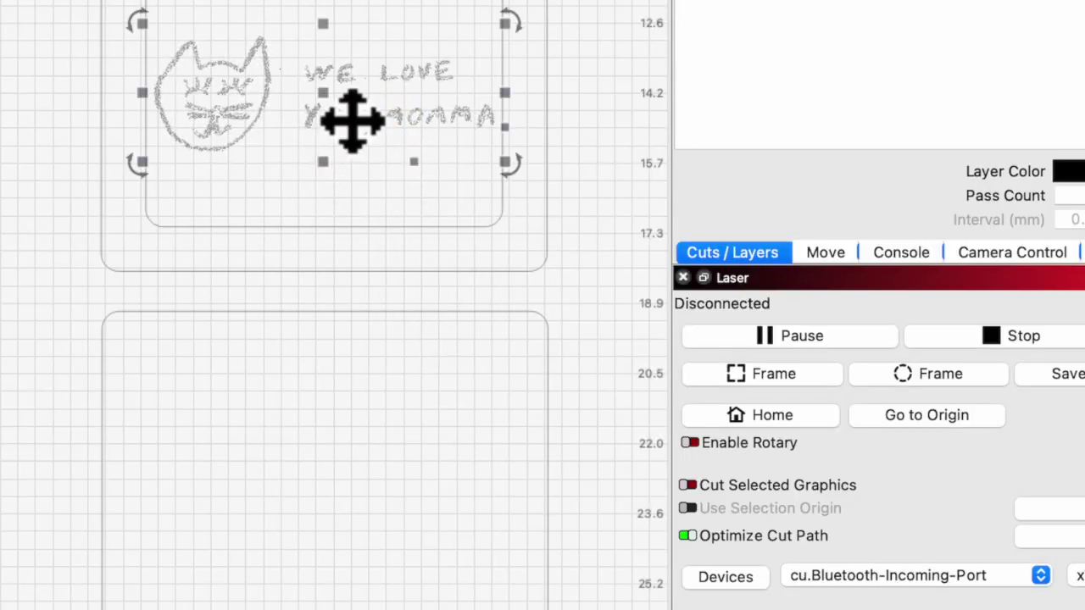
pyautogui.moveTo(351, 122); pyautogui.dragTo(358, 528)
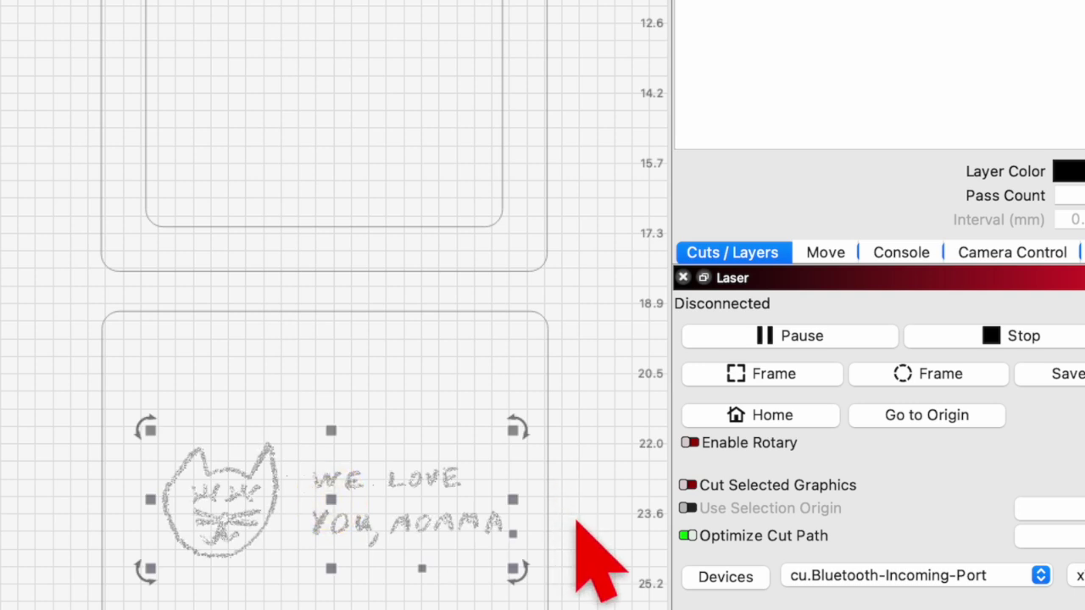
pyautogui.moveTo(577, 522); pyautogui.dragTo(373, 458)
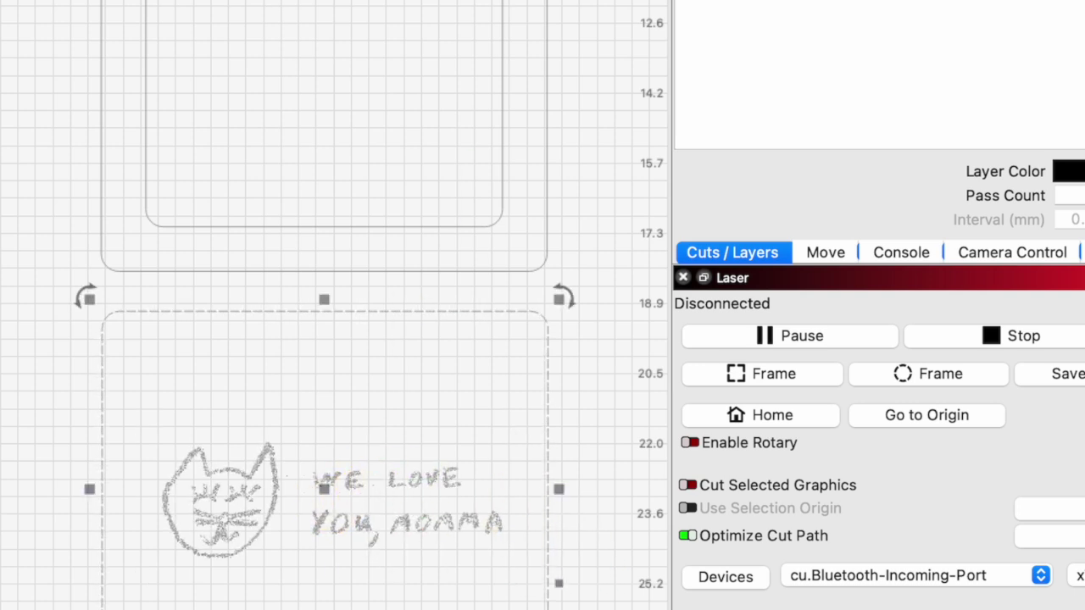
# Select only the cat and text and put them on the blue Birch Engrave layer.
pyautogui.click(562, 230)
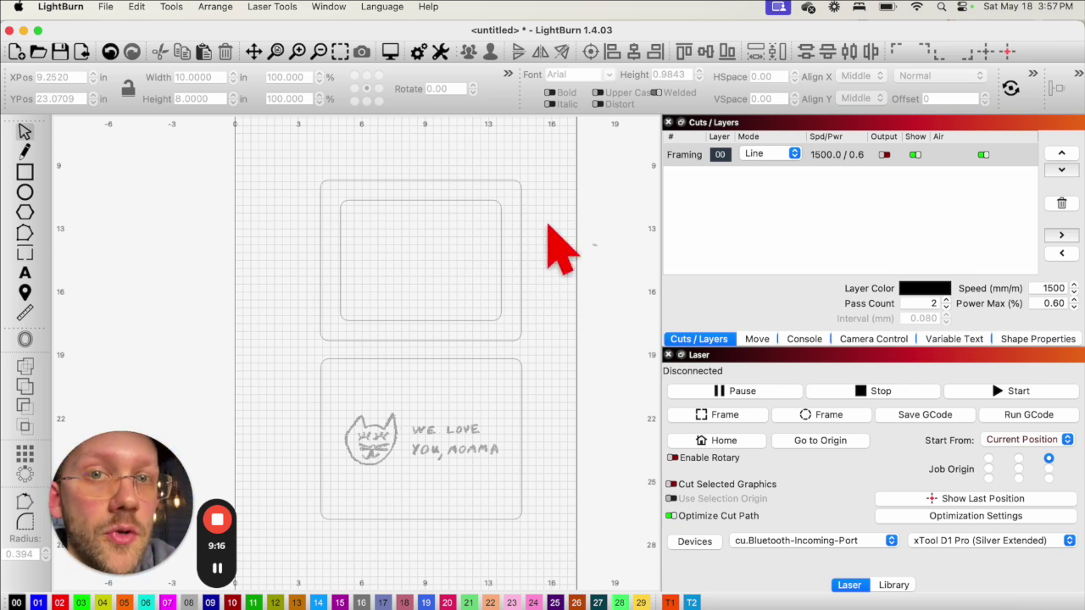
pyautogui.moveTo(556, 247); pyautogui.dragTo(387, 168)
pyautogui.moveTo(573, 471); pyautogui.dragTo(324, 400)
pyautogui.click(569, 424)
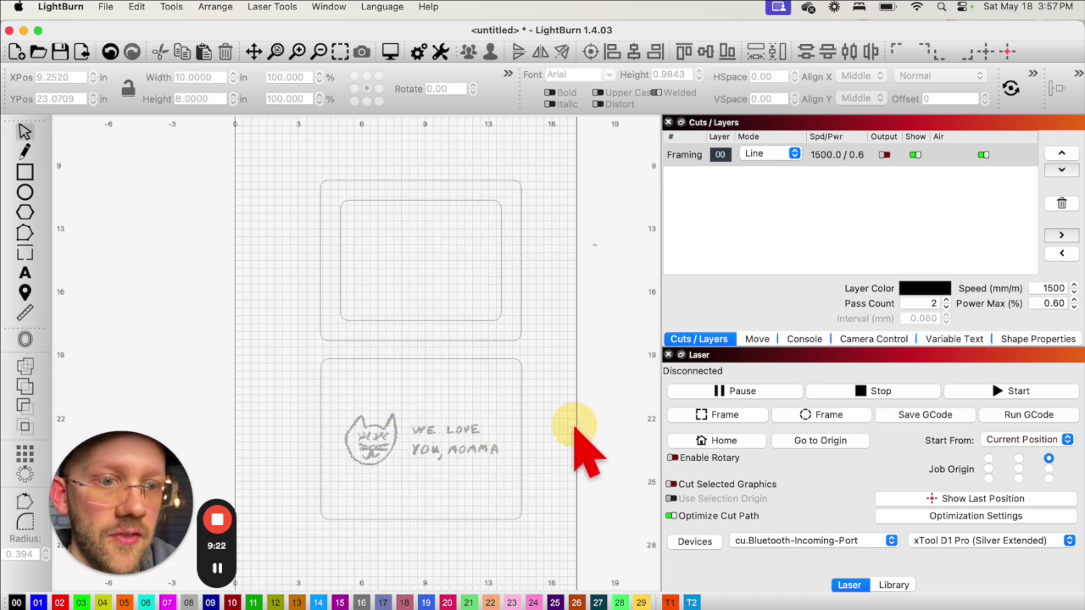
pyautogui.scroll(-2, 575, 429)
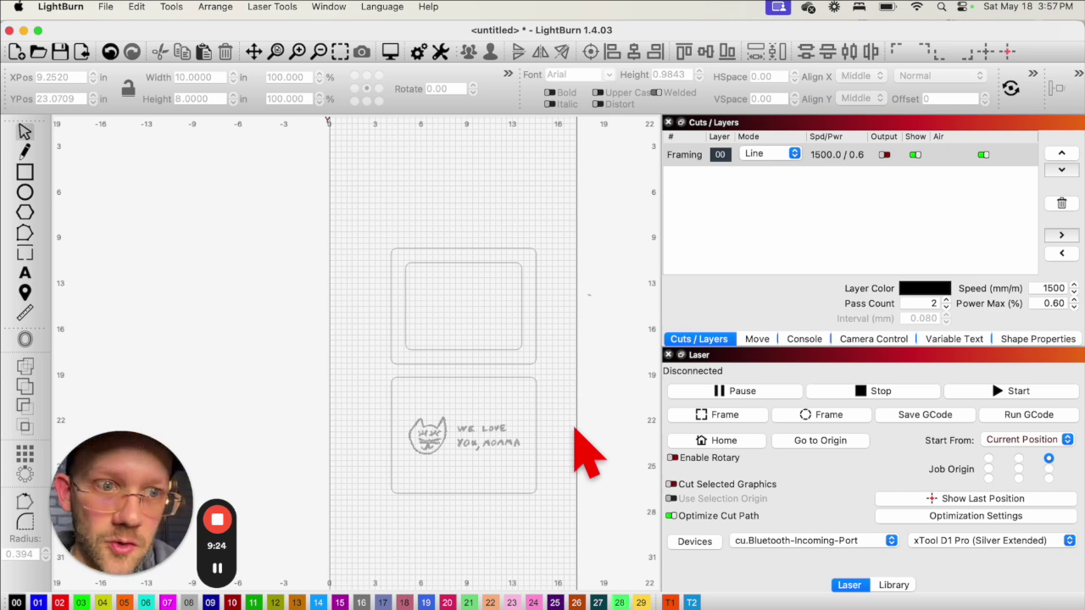
pyautogui.scroll(2, 587, 460)
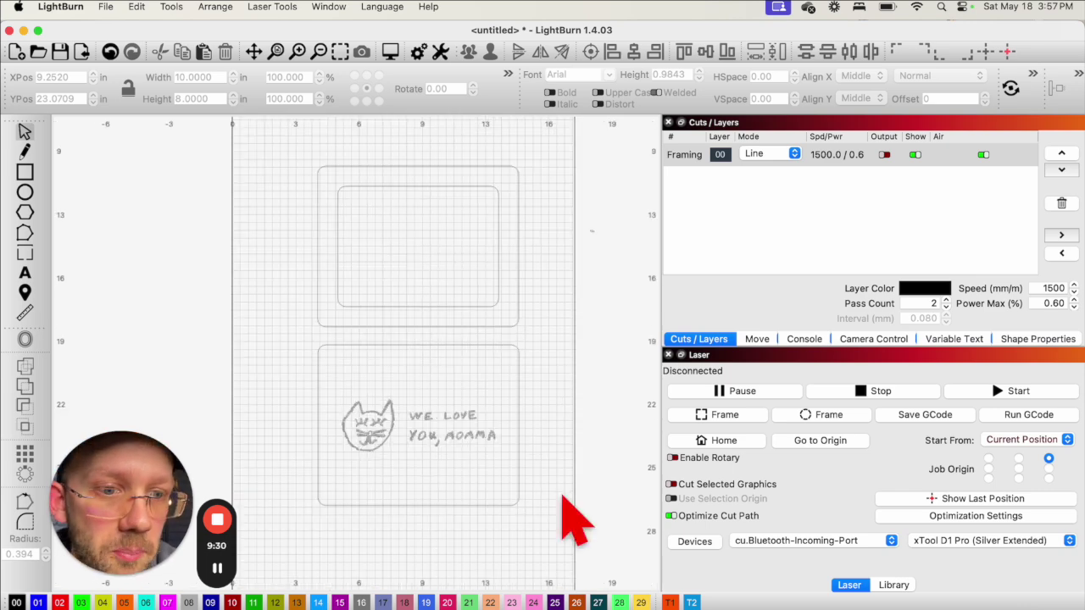
pyautogui.moveTo(561, 487); pyautogui.dragTo(291, 387)
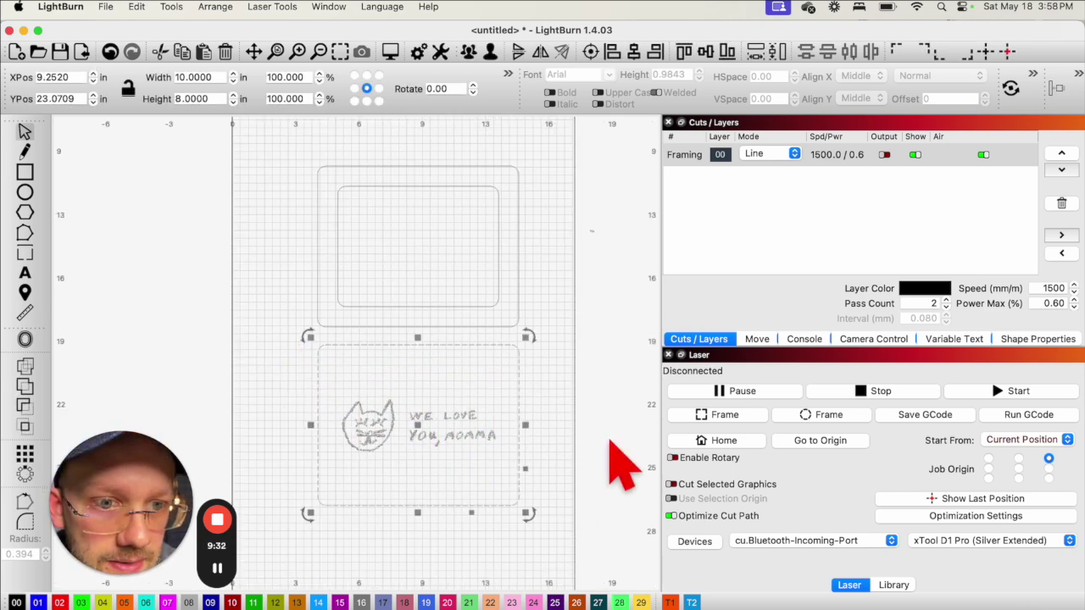
pyautogui.click(559, 437)
pyautogui.moveTo(492, 455); pyautogui.dragTo(340, 378)
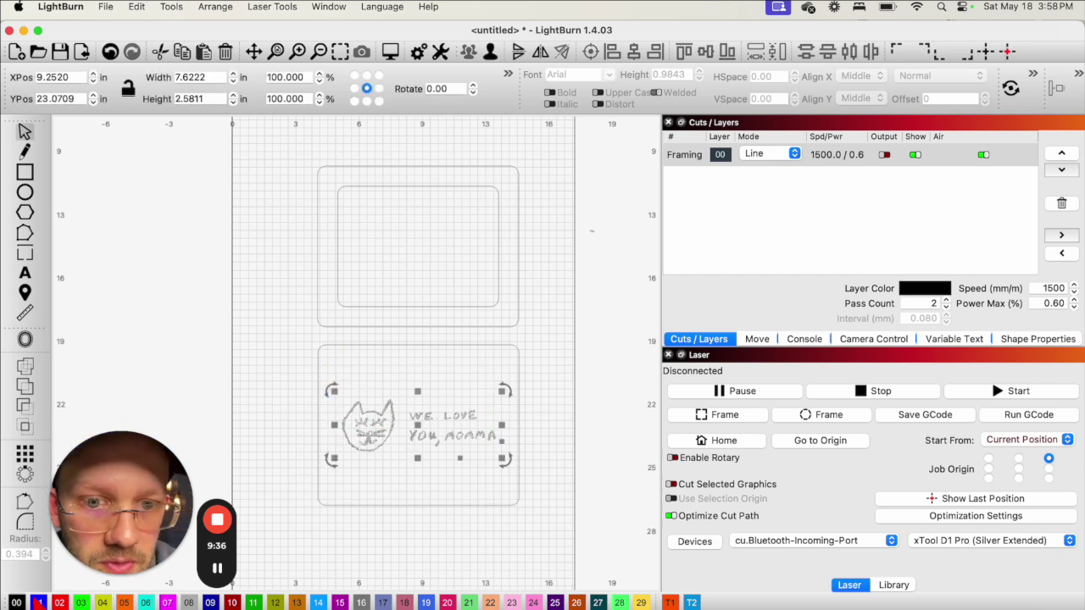
pyautogui.click(37, 602)
# Assign the bottom frame to red Cut 1 and the top frame to green Cut 2.
pyautogui.click(511, 505)
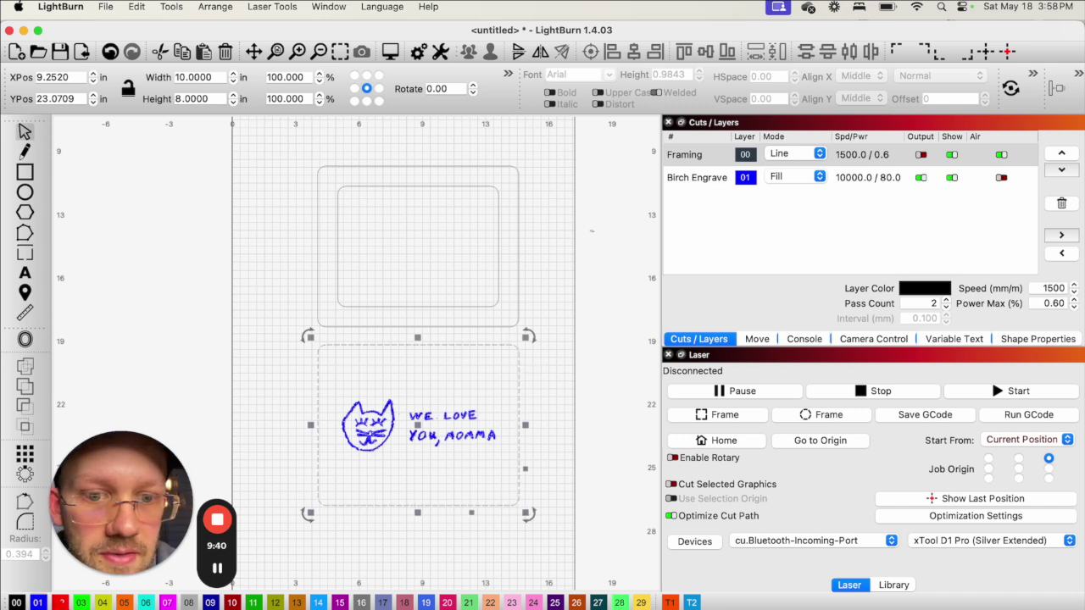
pyautogui.click(59, 601)
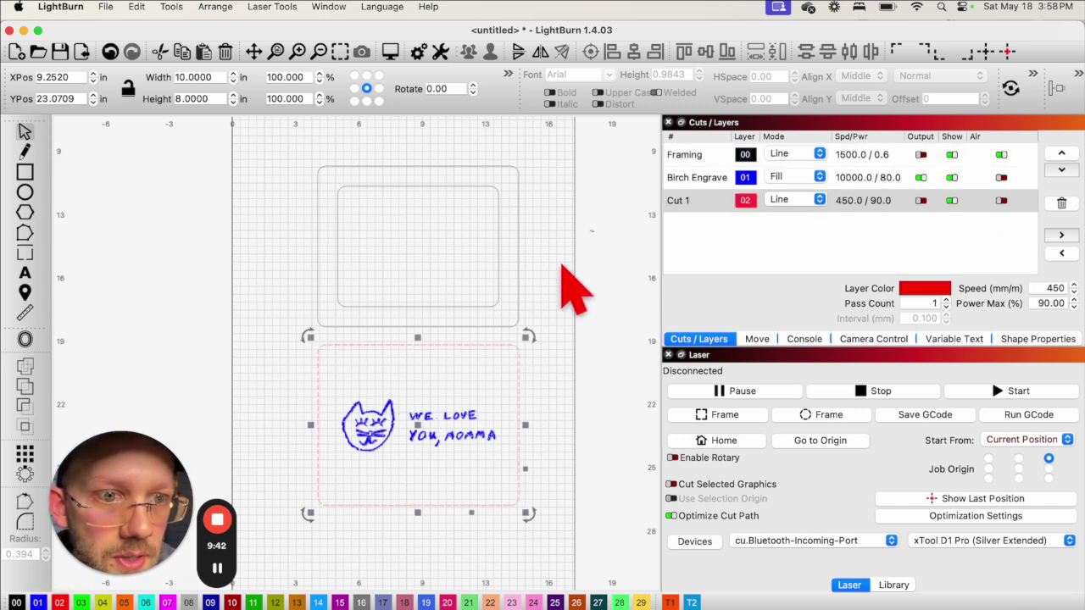
pyautogui.moveTo(542, 288); pyautogui.dragTo(405, 166)
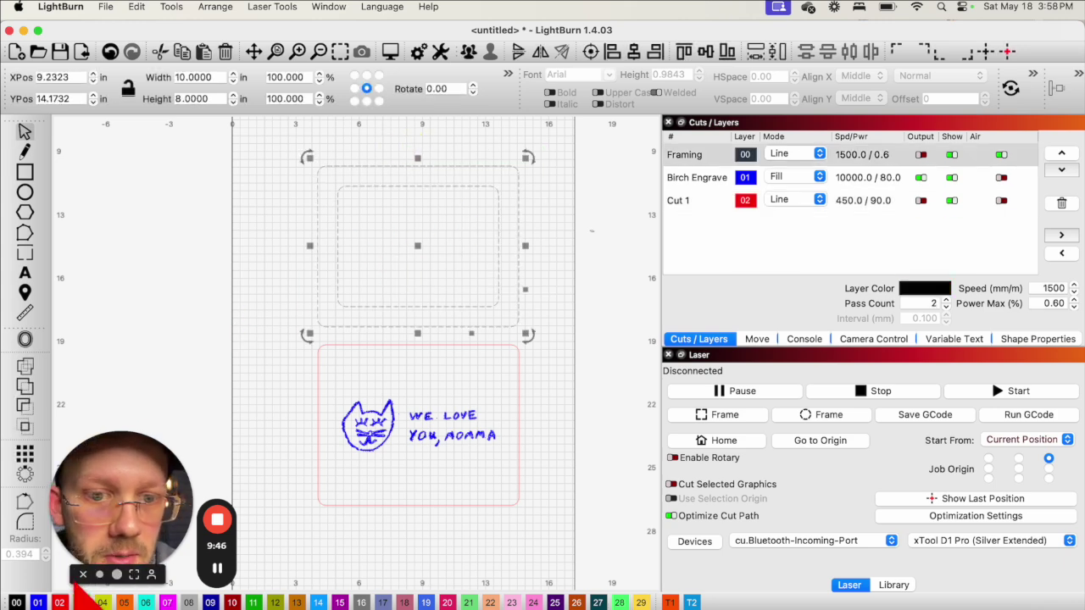
pyautogui.click(79, 601)
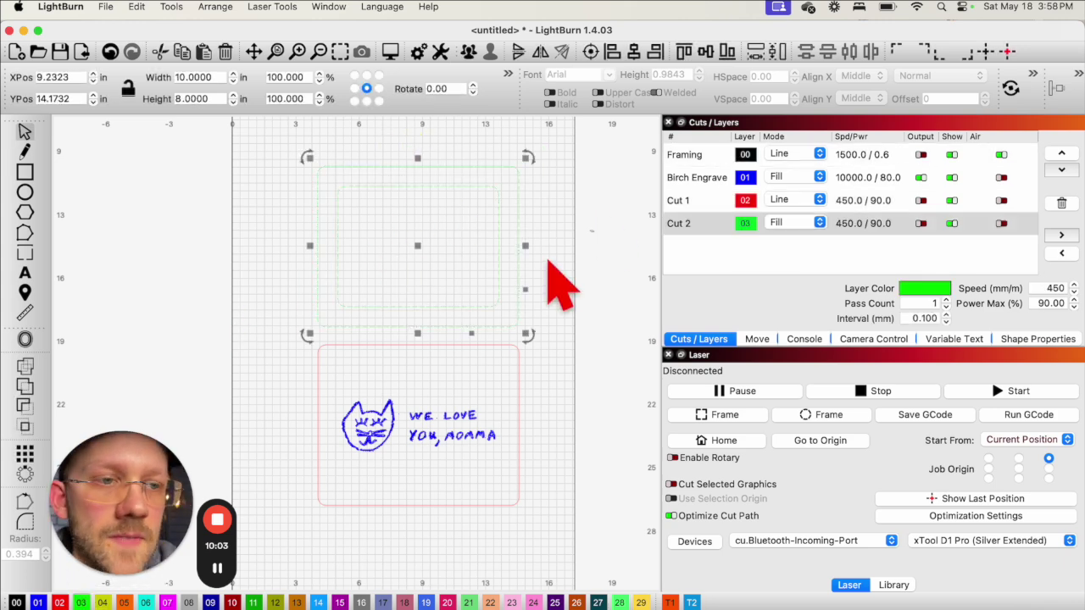
# Delete the Framing layer and clear the canvas selection.
pyautogui.click(700, 155)
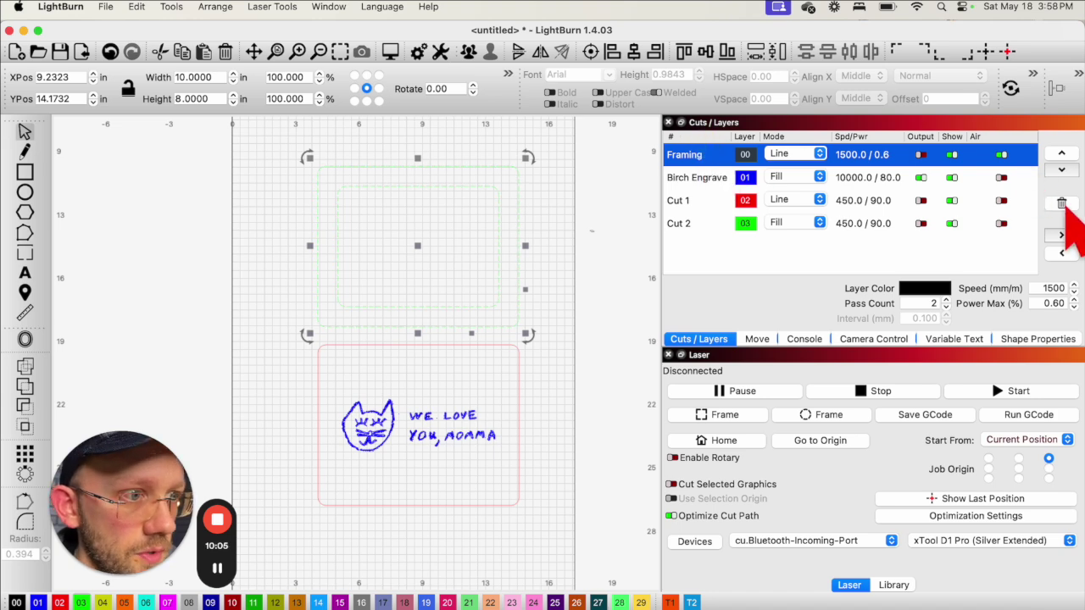
pyautogui.click(1061, 202)
pyautogui.click(642, 355)
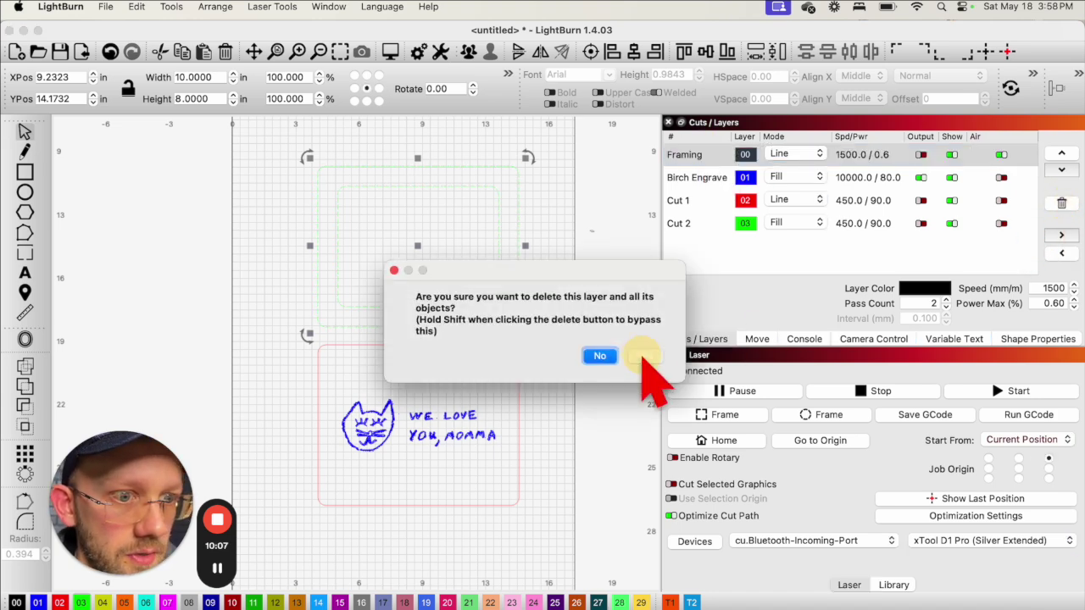
pyautogui.click(584, 316)
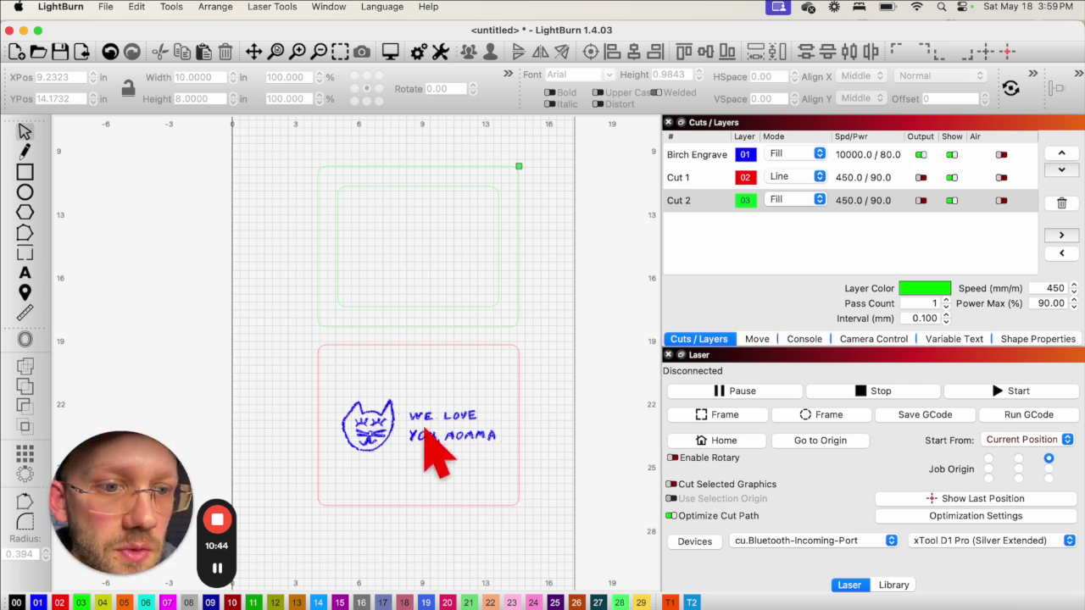
pyautogui.click(415, 430)
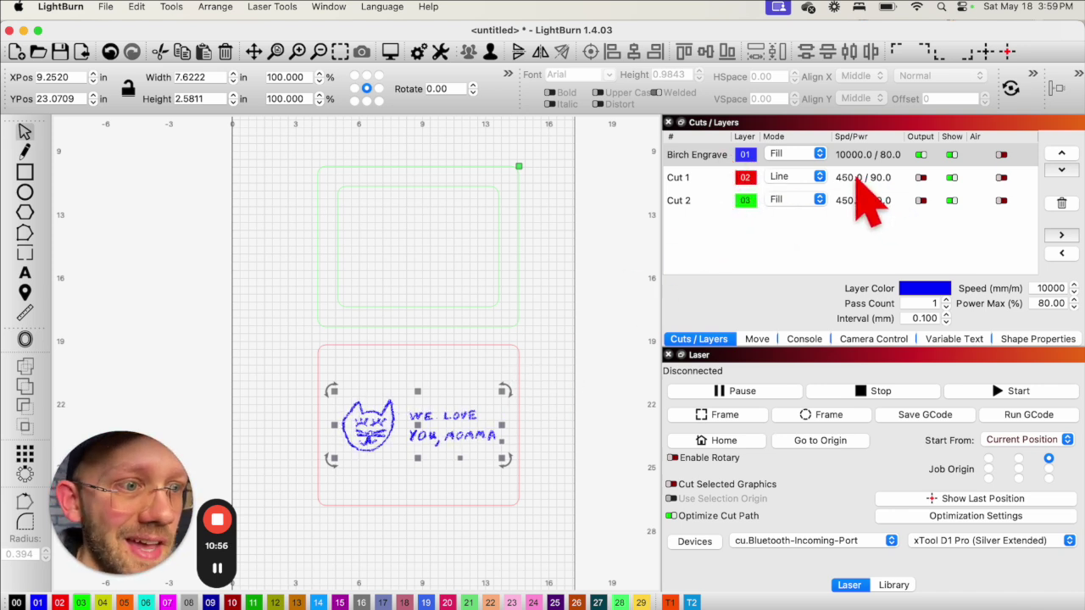
pyautogui.click(856, 179)
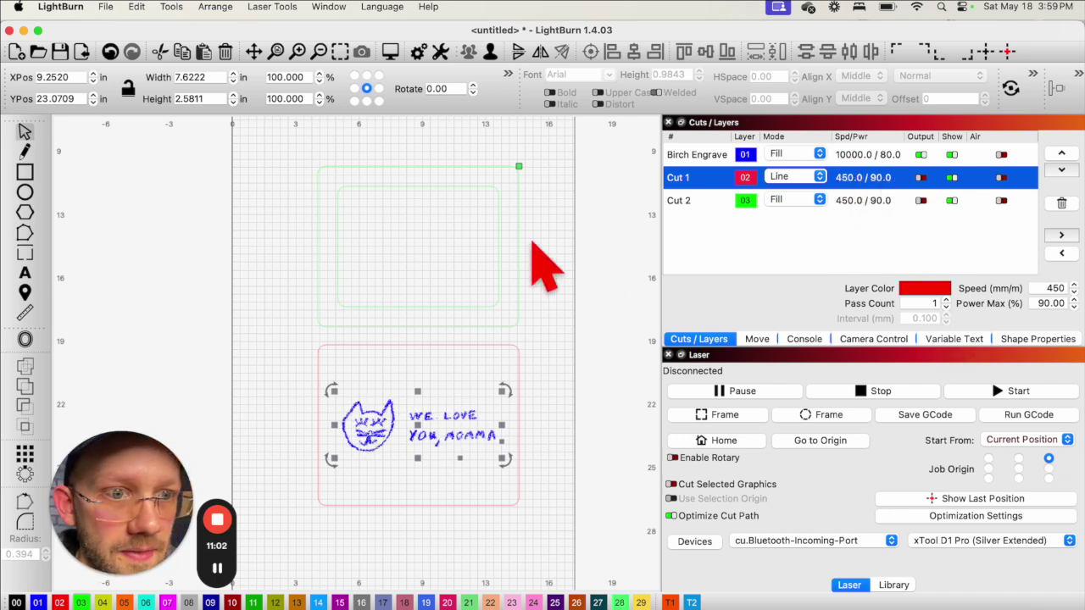
pyautogui.moveTo(555, 241); pyautogui.dragTo(467, 222)
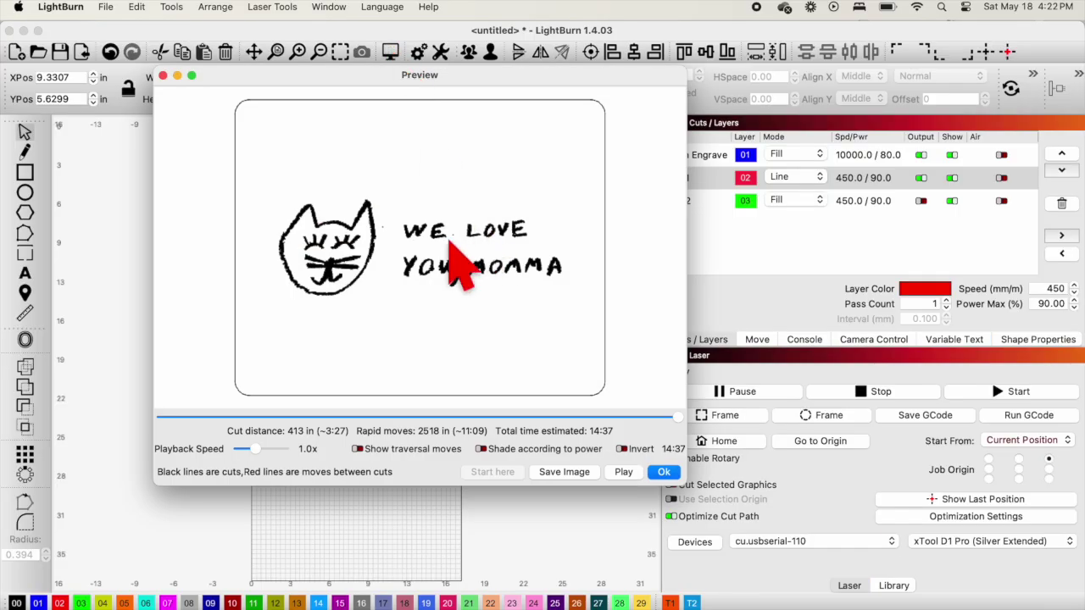
# Close the engraving preview window.
pyautogui.click(658, 473)
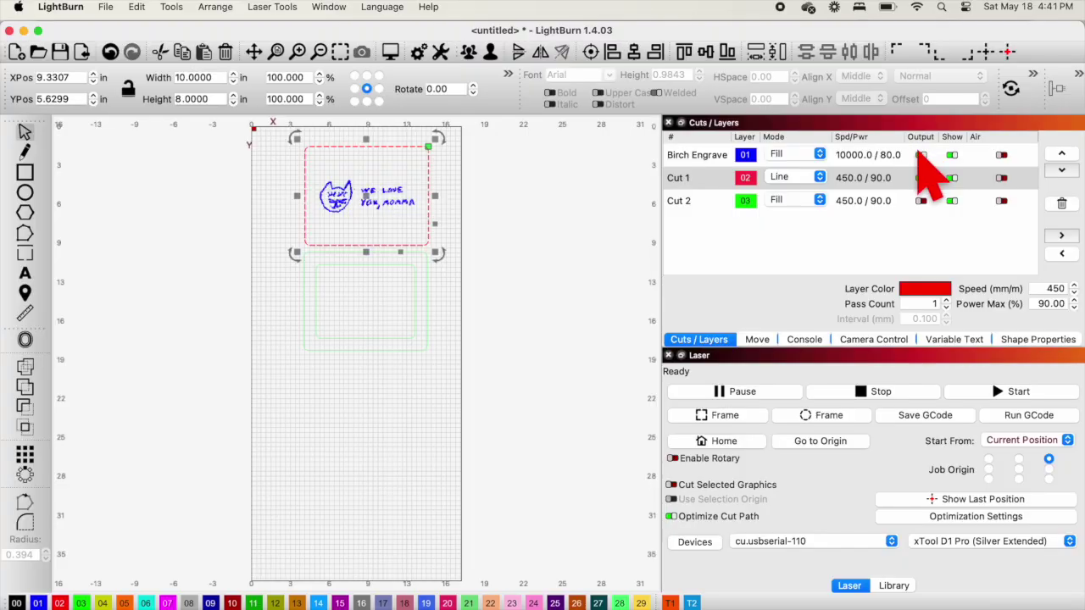
# Enable output for the Cut 2 layer and preview the job.
pyautogui.click(919, 177)
pyautogui.click(920, 202)
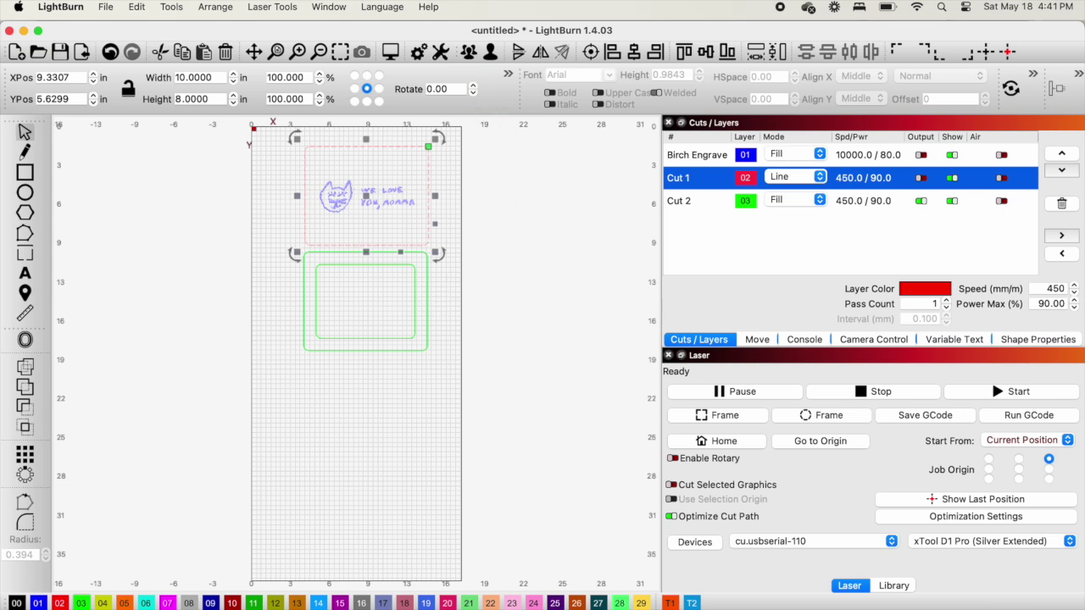
pyautogui.click(391, 55)
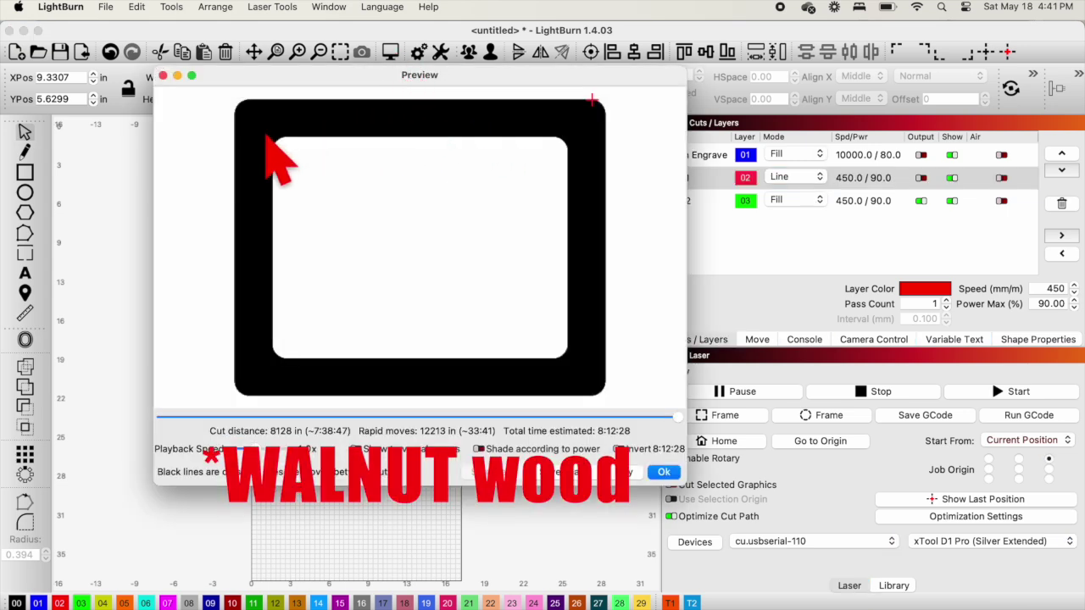
pyautogui.click(663, 472)
# Switch Cut 2 from Fill to Line and preview the two frame outlines (3:35).
pyautogui.click(788, 201)
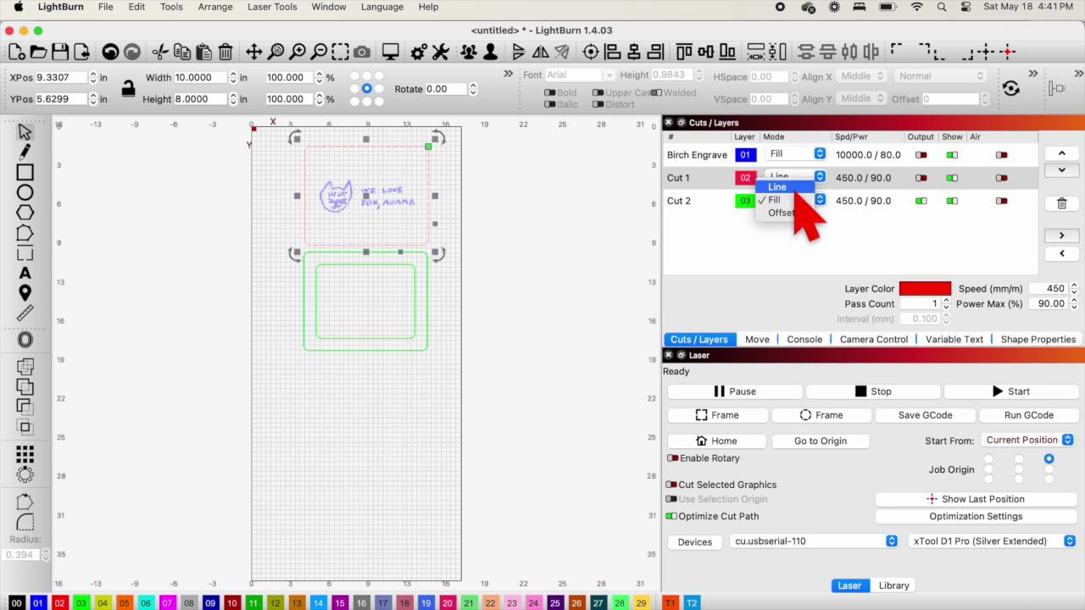
pyautogui.click(795, 187)
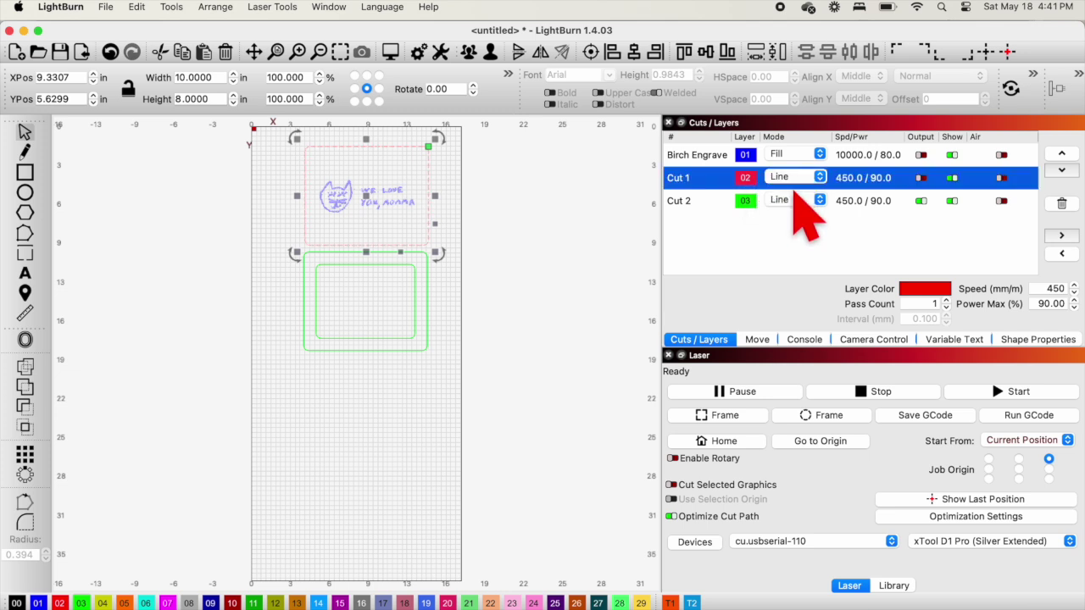
pyautogui.click(873, 205)
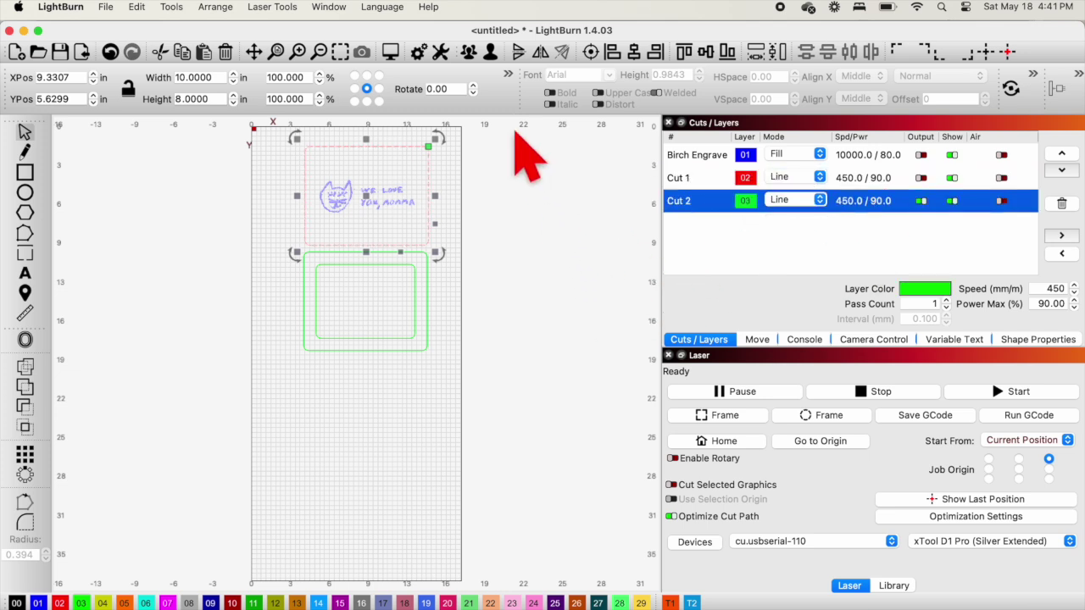
pyautogui.click(391, 52)
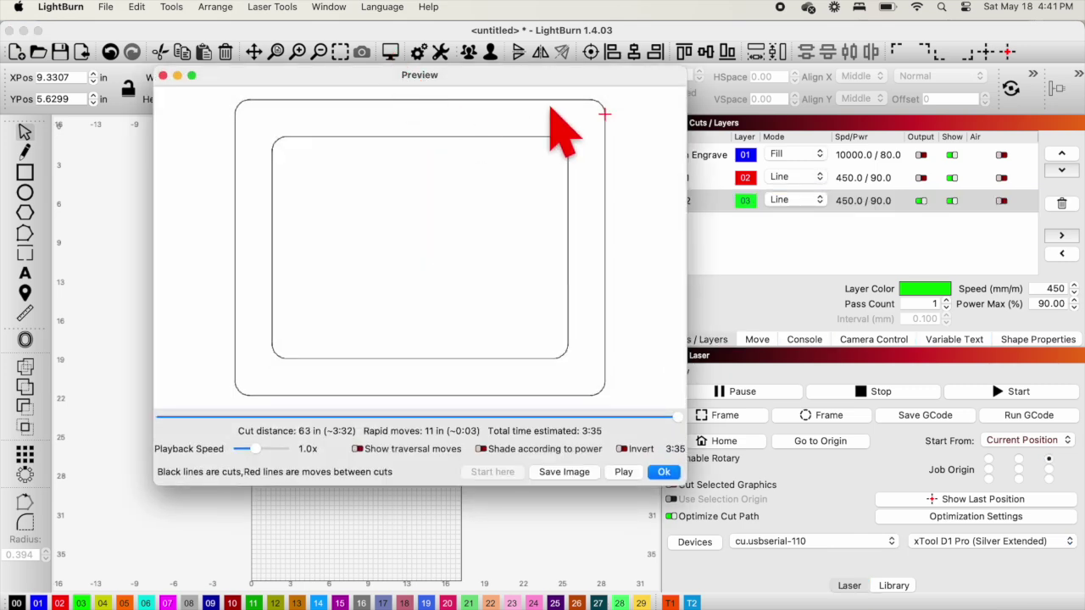